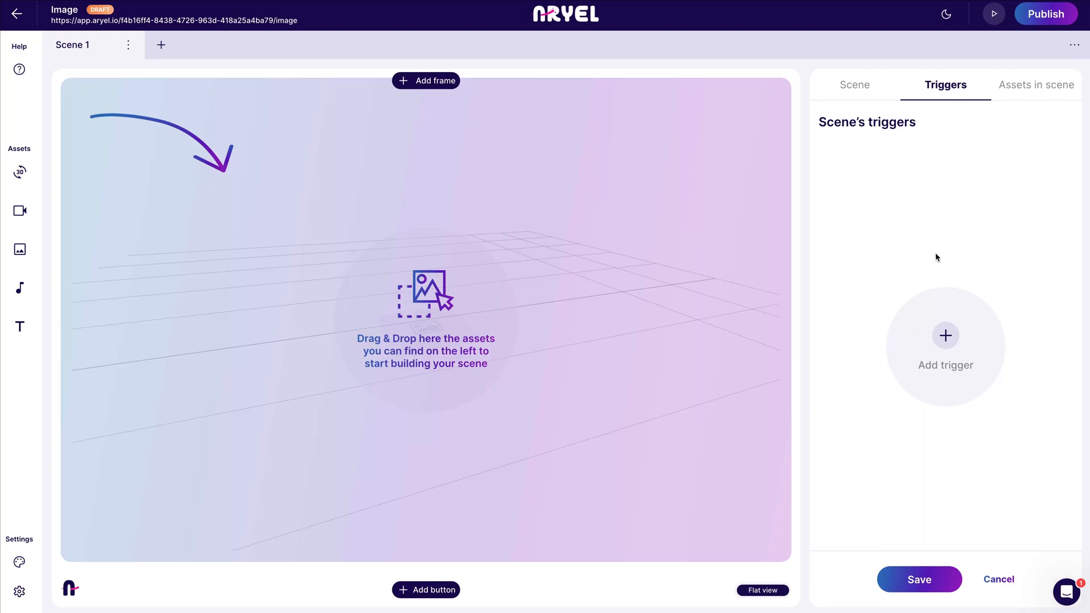
Upload c85a948403646de2a7f0d7cc96302675 (2).png as the trigger image of Scene 1
{"action": "left_click", "coordinate": [944, 337]}
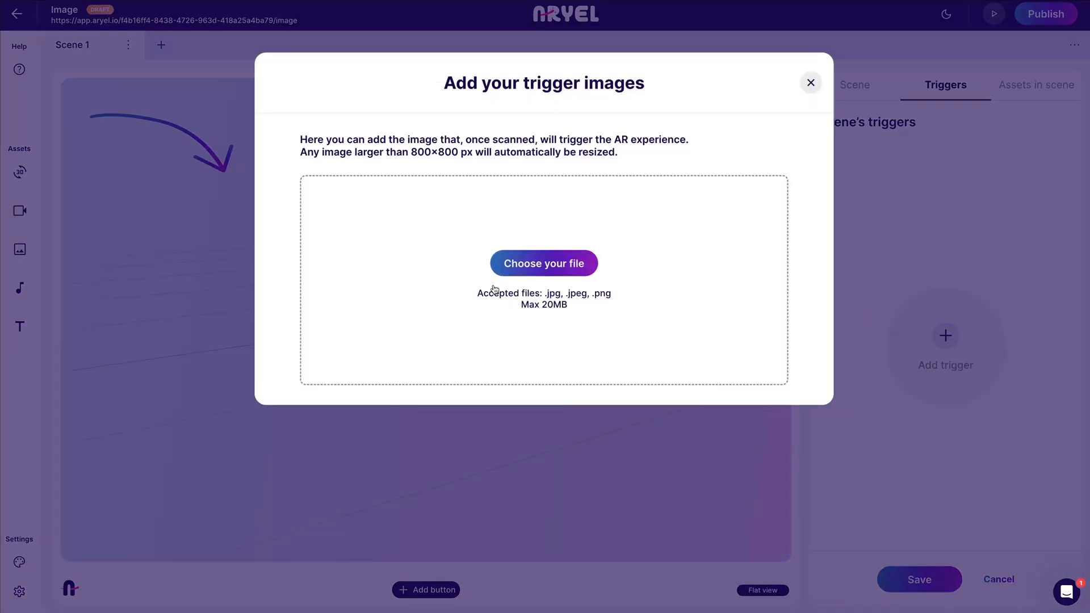
{"action": "left_click", "coordinate": [546, 264]}
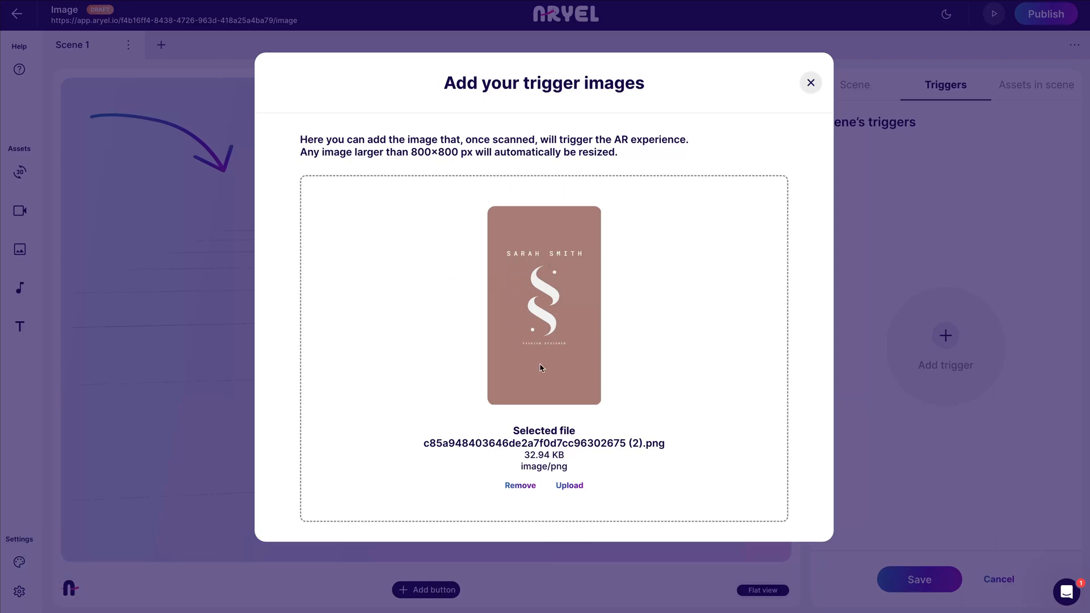
{"action": "left_click", "coordinate": [570, 486]}
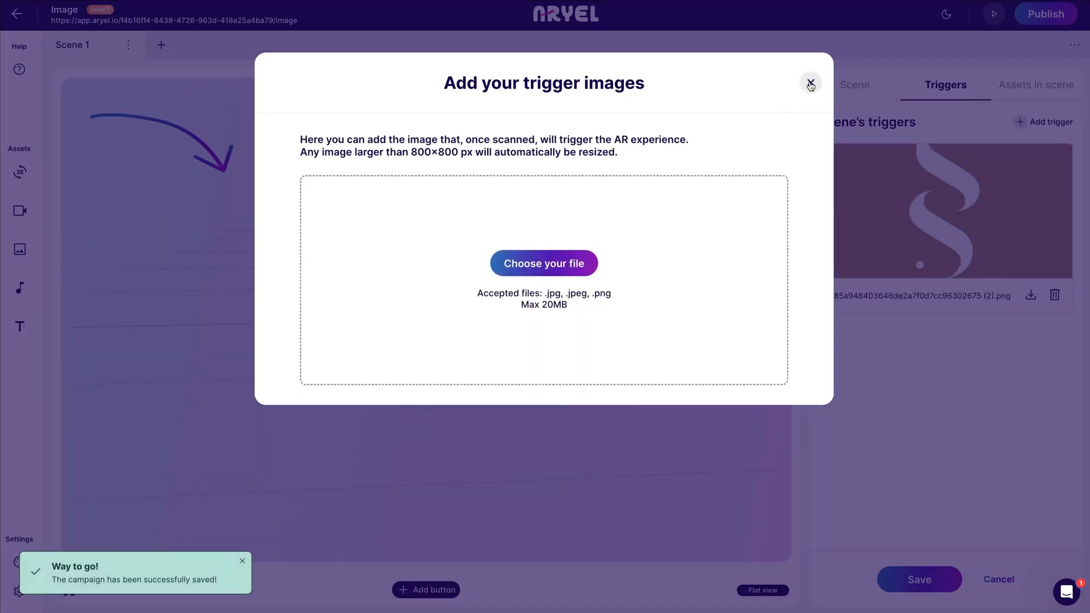
{"action": "left_click", "coordinate": [810, 83]}
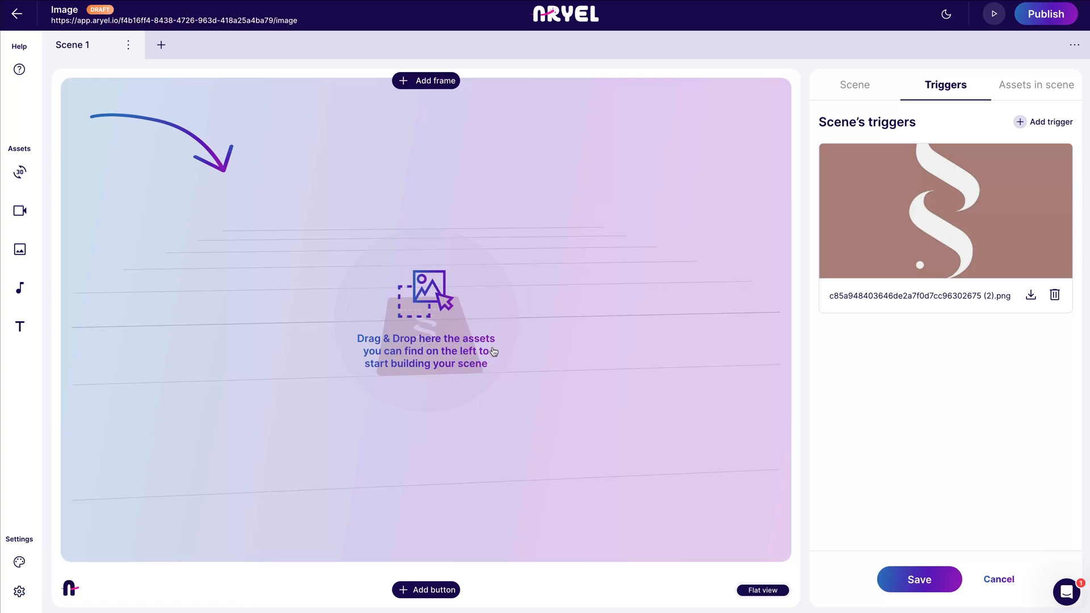
Set the orientation of Scene 1 to Upright
{"action": "left_click", "coordinate": [851, 88]}
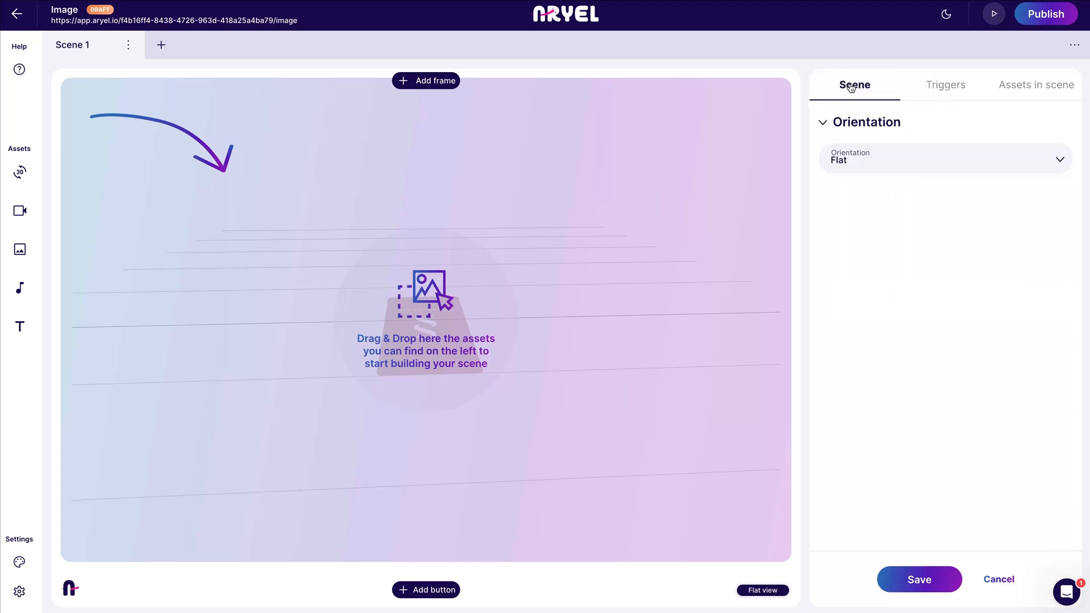
{"action": "left_click", "coordinate": [871, 165]}
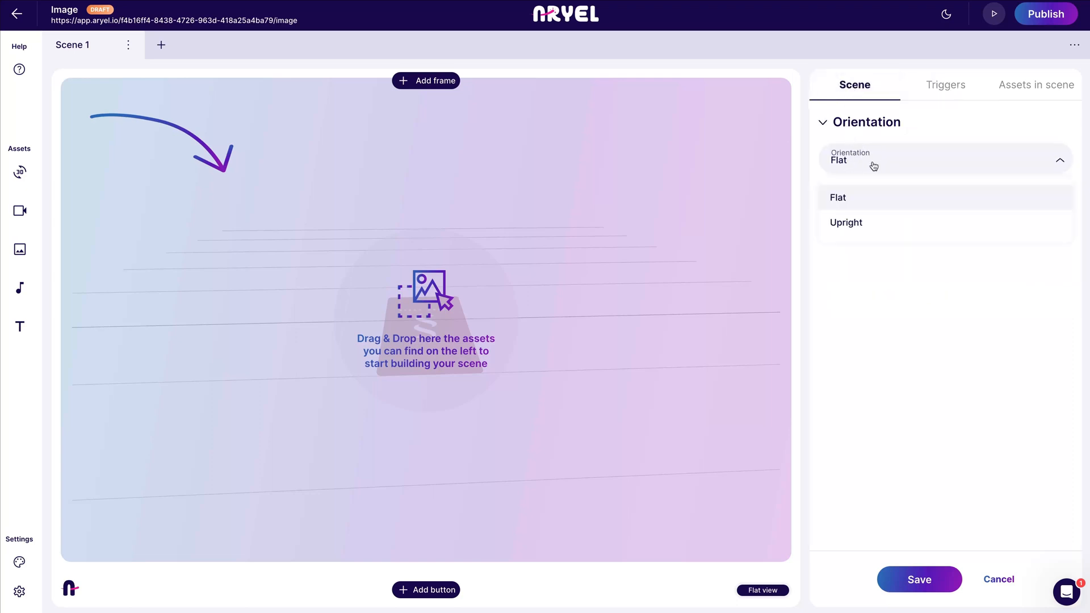
{"action": "left_click", "coordinate": [858, 228]}
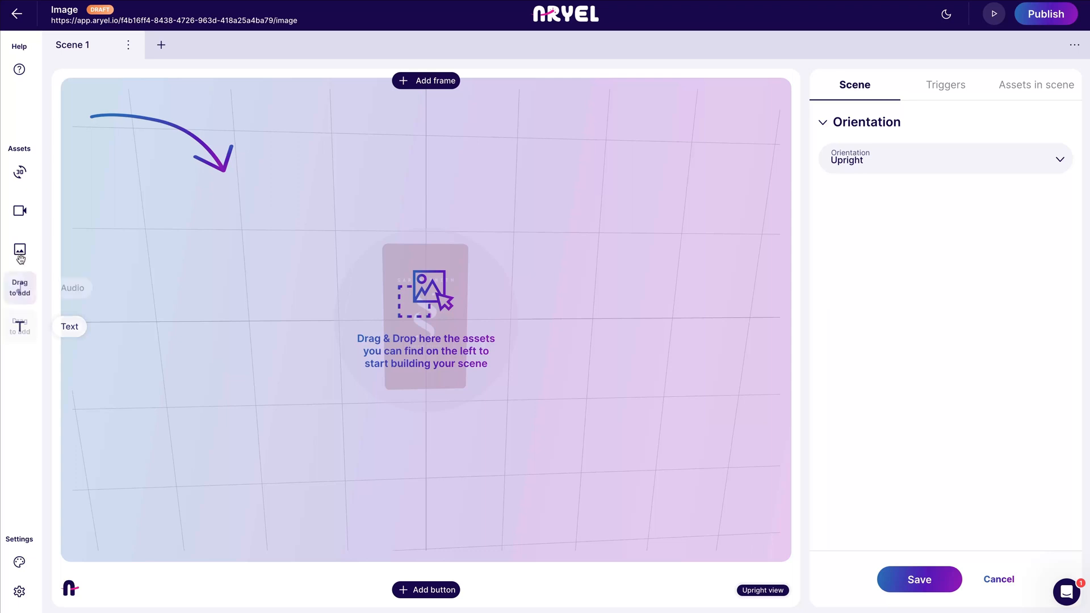
Add the video file video_presentation_2.mp4 to Scene 1 and lower it to about -0.37 on the Y axis
{"action": "left_click_drag", "start_coordinate": [19, 214], "coordinate": [445, 316]}
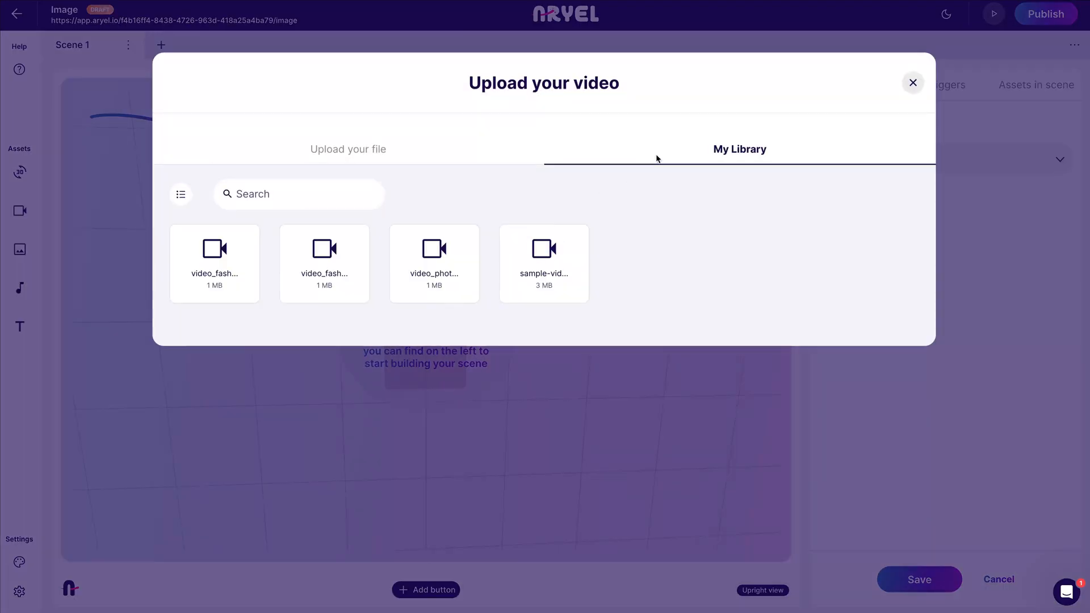
{"action": "left_click", "coordinate": [352, 152]}
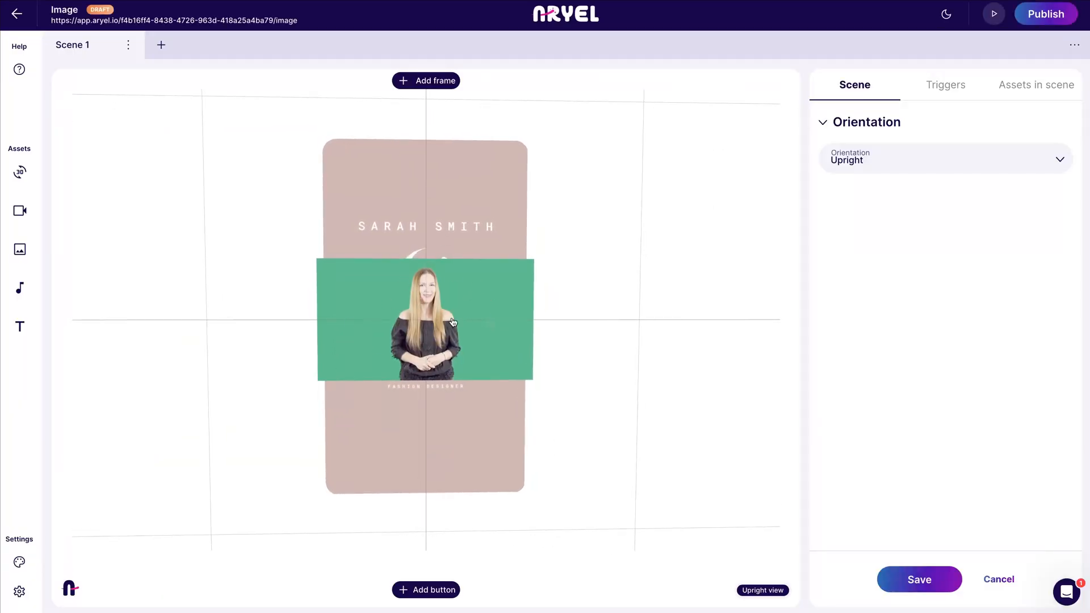
{"action": "left_click", "coordinate": [474, 298]}
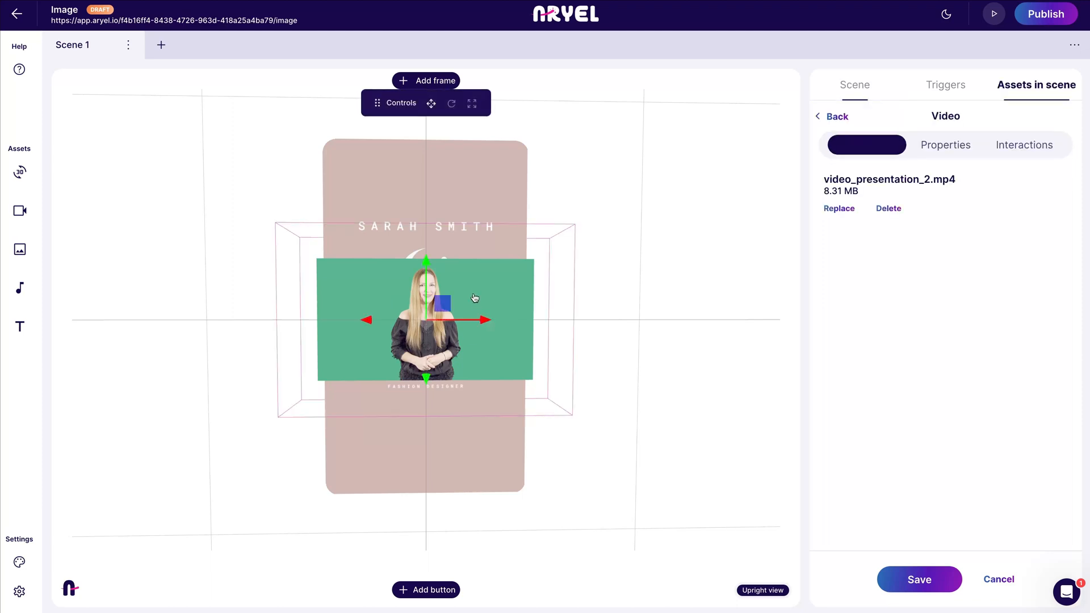
{"action": "left_click_drag", "start_coordinate": [426, 268], "coordinate": [429, 350]}
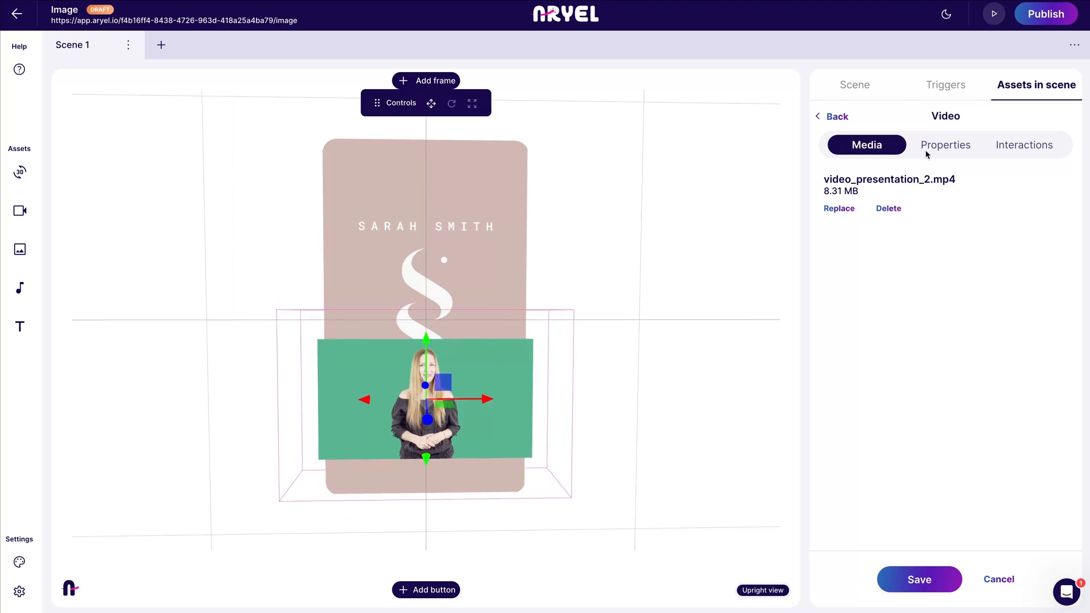
Enlarge the presentation video to a scale of 1.6, keeping its proportions
{"action": "left_click", "coordinate": [942, 147]}
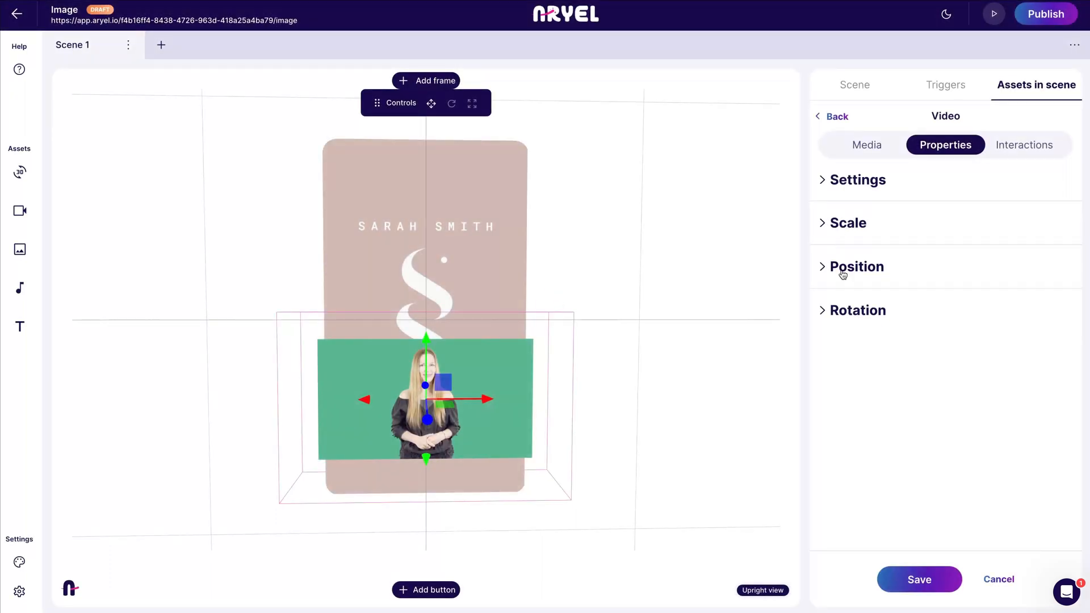
{"action": "left_click", "coordinate": [843, 312]}
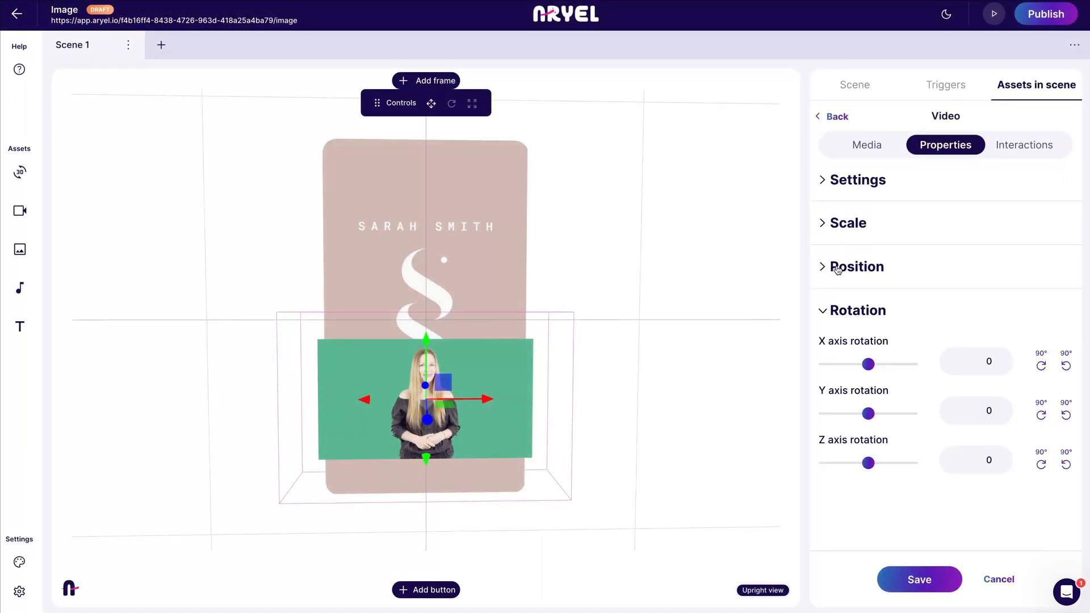
{"action": "left_click", "coordinate": [838, 271]}
{"action": "scroll", "coordinate": [835, 233], "scroll_direction": "down", "scroll_amount": 2}
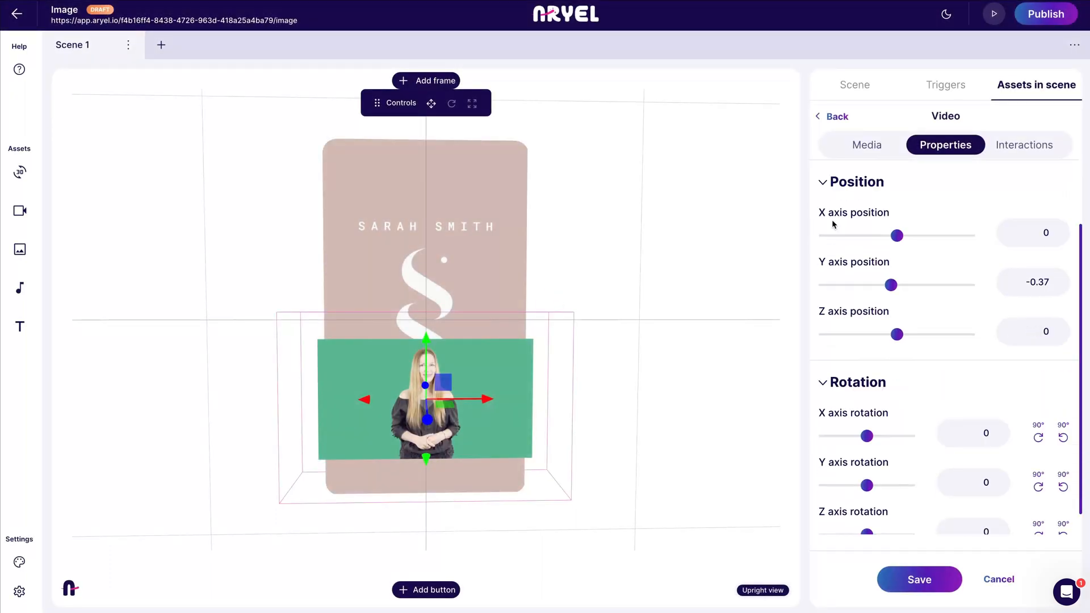
{"action": "scroll", "coordinate": [833, 218], "scroll_direction": "up", "scroll_amount": 1}
{"action": "scroll", "coordinate": [833, 215], "scroll_direction": "up", "scroll_amount": 1}
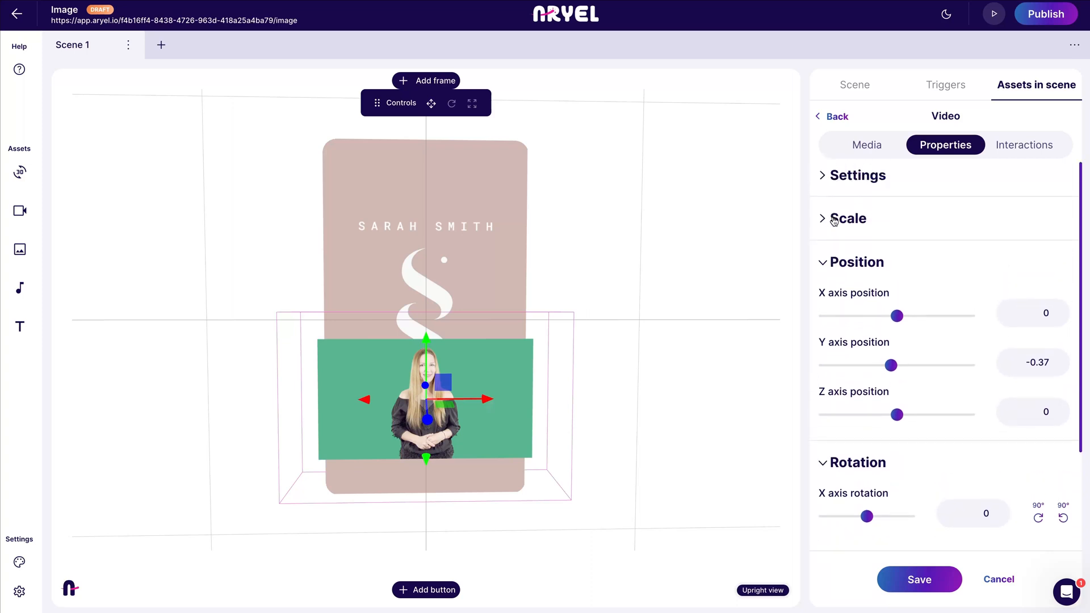
{"action": "left_click", "coordinate": [844, 221]}
{"action": "scroll", "coordinate": [847, 222], "scroll_direction": "down", "scroll_amount": 1}
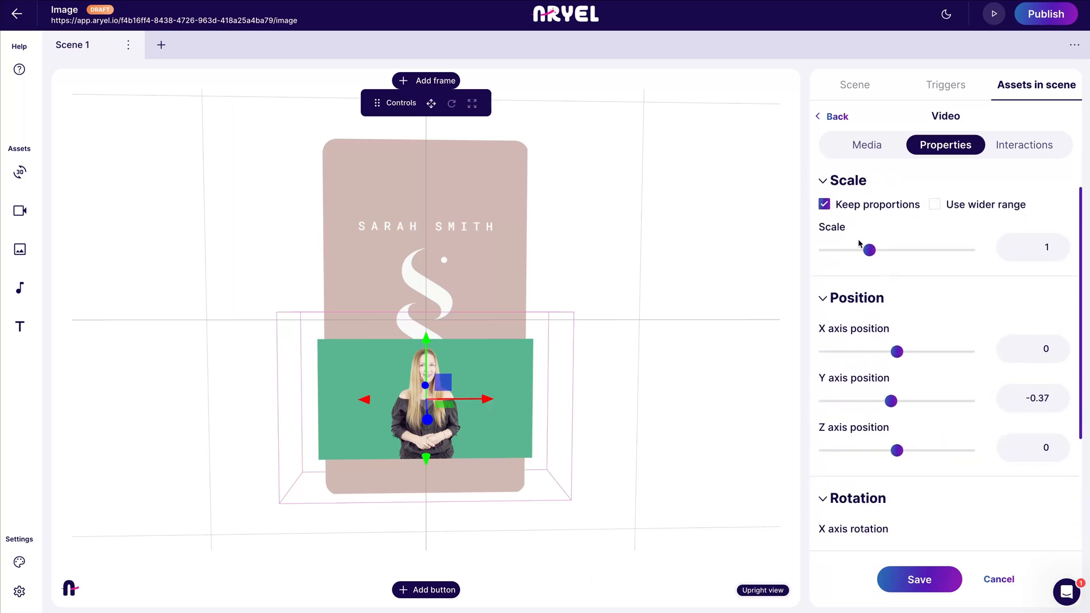
{"action": "left_click_drag", "start_coordinate": [867, 250], "coordinate": [899, 250]}
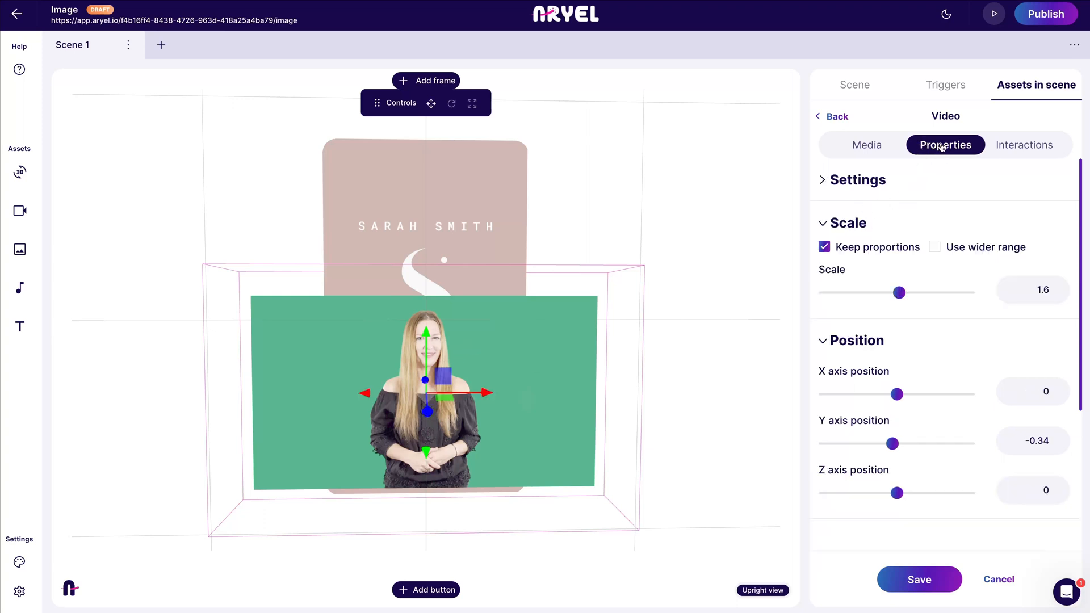
Remove the video's background color, lower the video slightly to the card's bottom edge, and save the campaign
{"action": "left_click", "coordinate": [822, 182]}
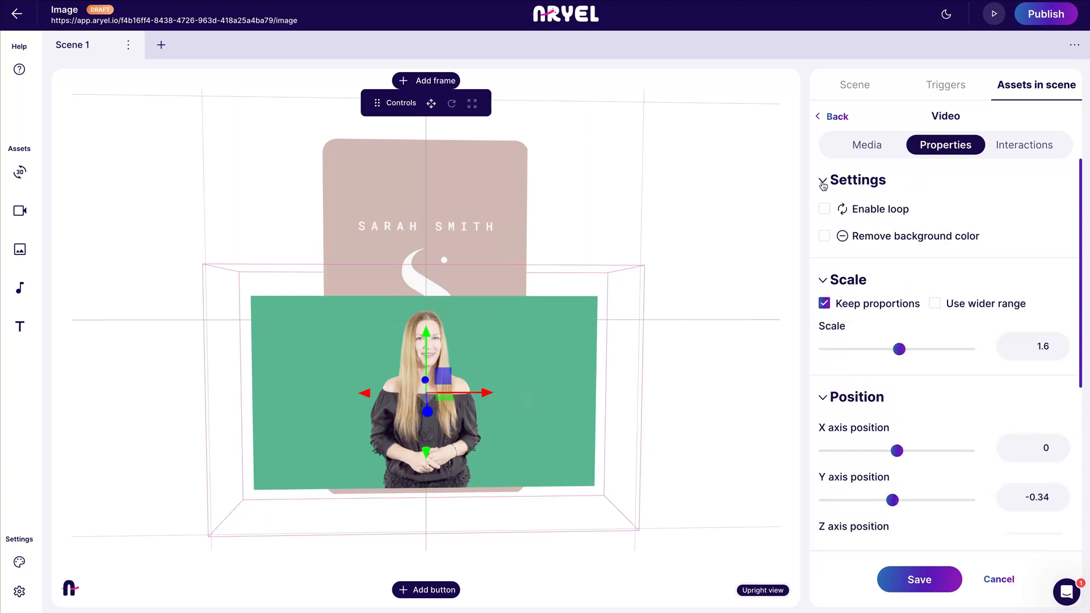
{"action": "left_click", "coordinate": [824, 237]}
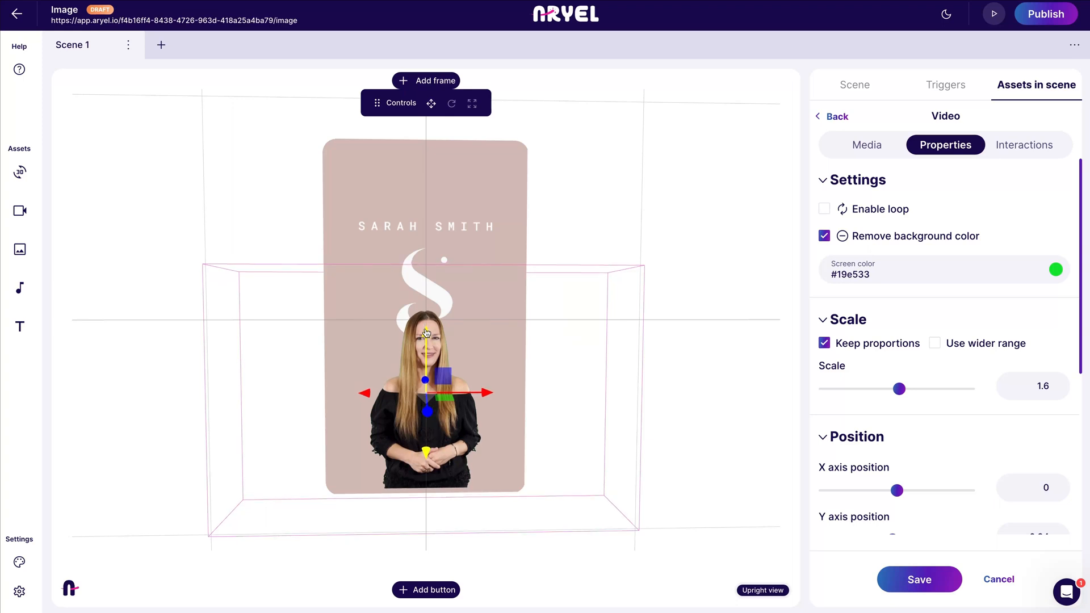
{"action": "left_click_drag", "start_coordinate": [427, 332], "coordinate": [426, 334]}
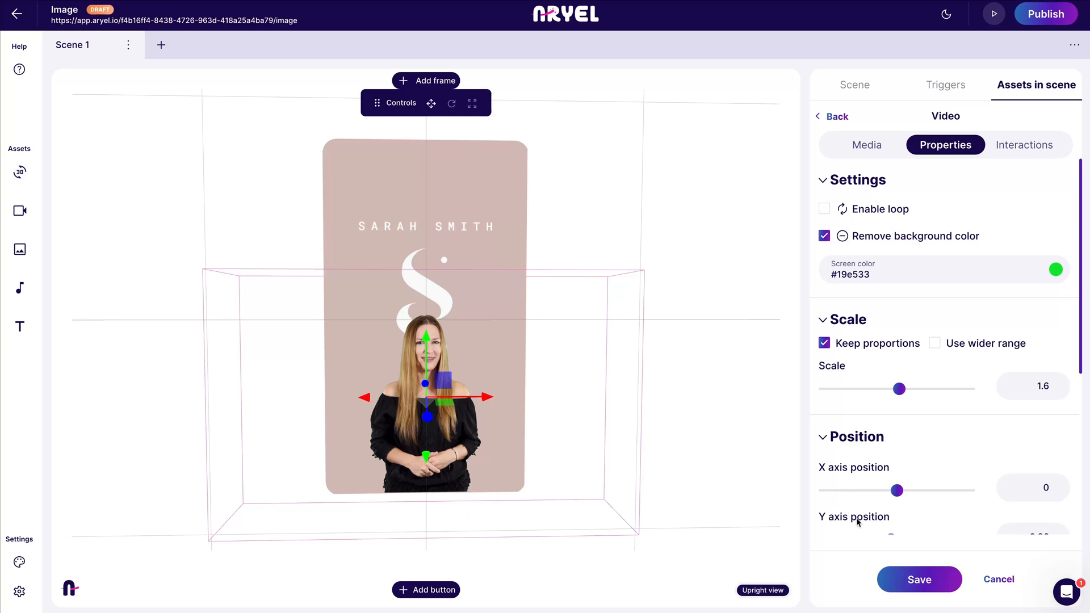
{"action": "left_click", "coordinate": [917, 579]}
Add a second scene and upload 13b911f5761ef136d1c32093ef8a95a2 (2).png as its trigger image
{"action": "left_click", "coordinate": [162, 48]}
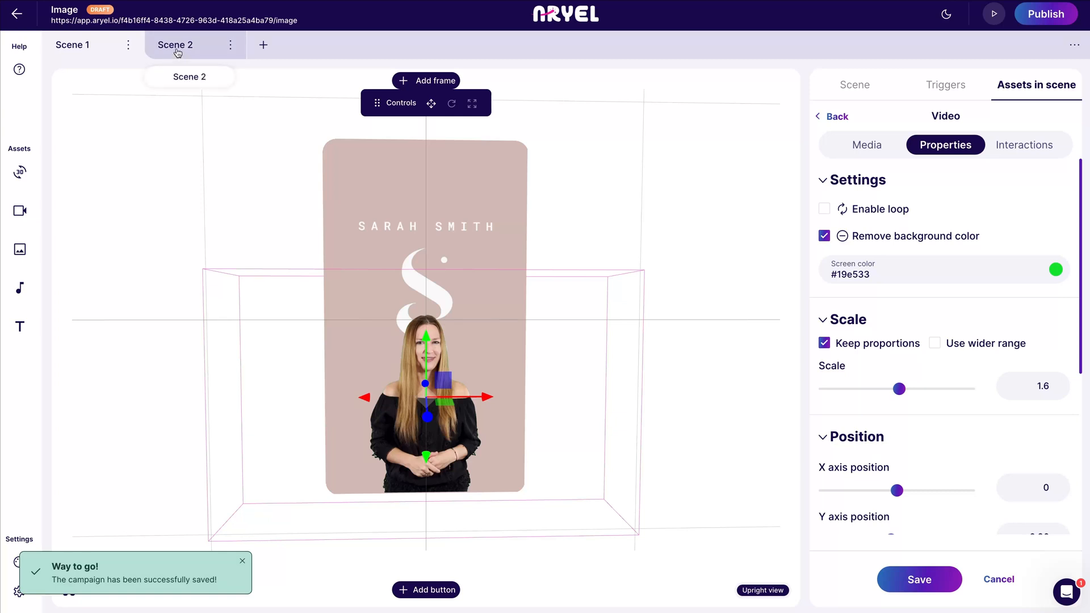
{"action": "left_click", "coordinate": [178, 52]}
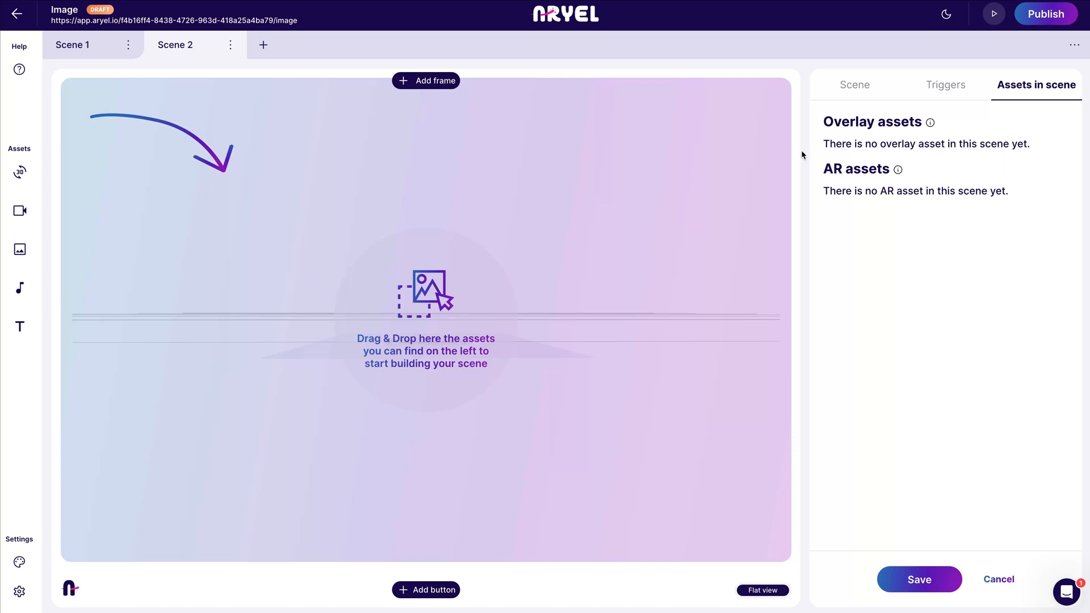
{"action": "left_click", "coordinate": [943, 94]}
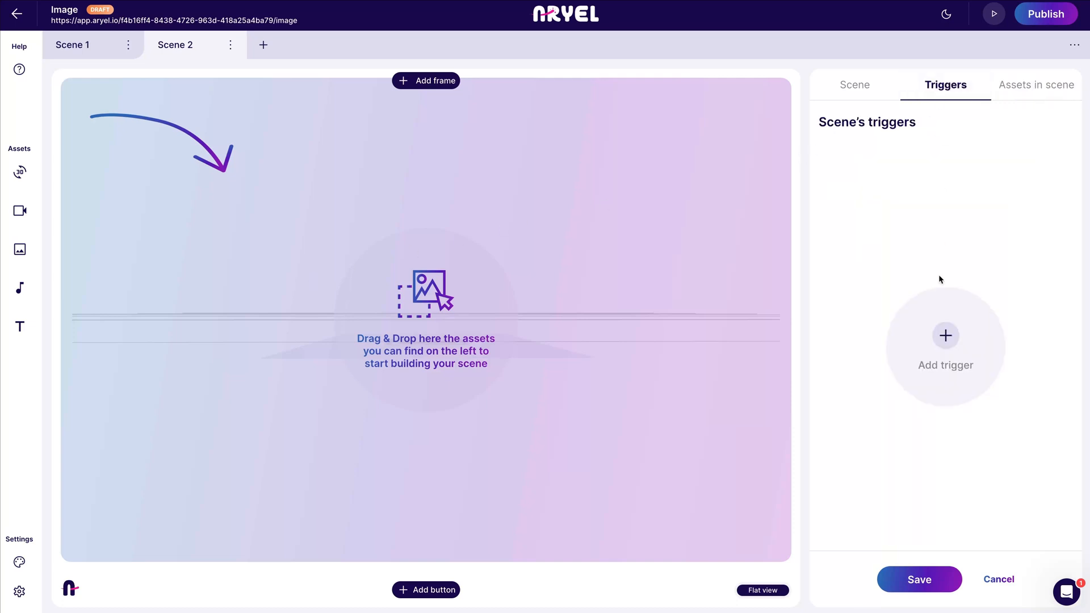
{"action": "left_click", "coordinate": [946, 336]}
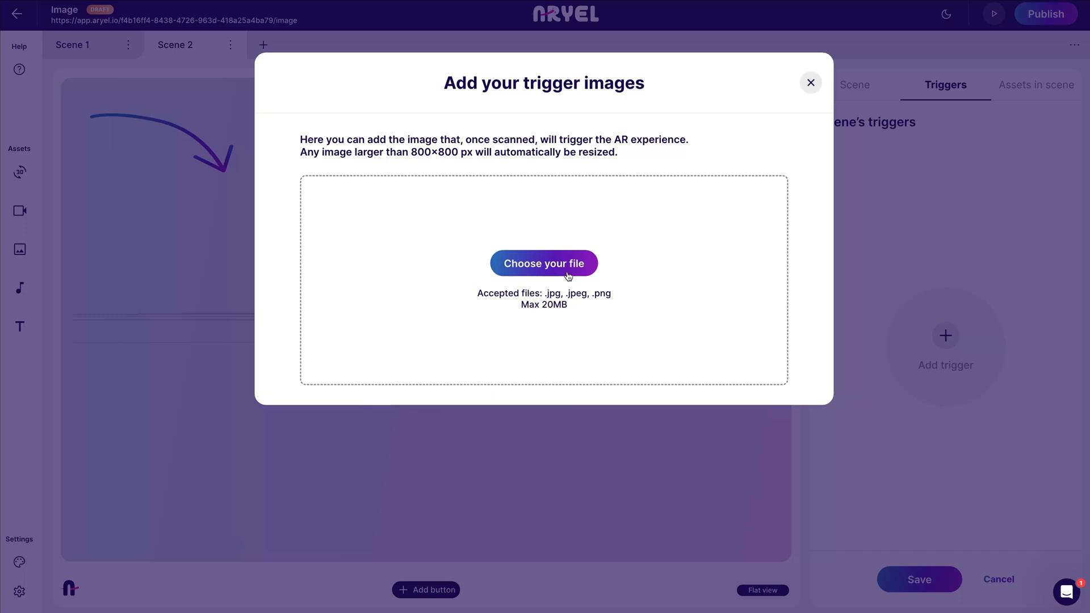
{"action": "left_click", "coordinate": [544, 267]}
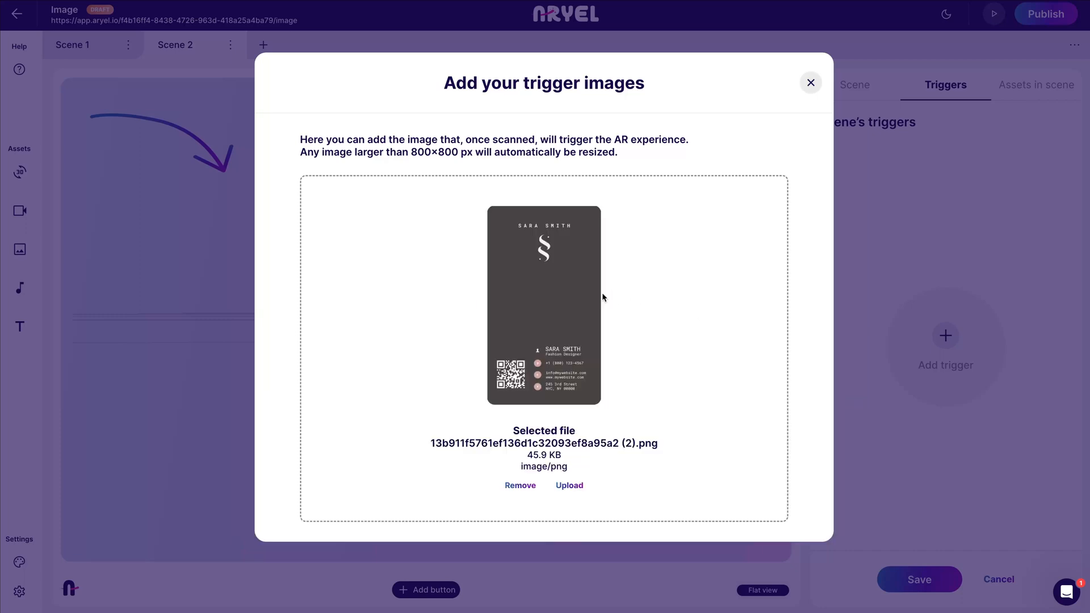
{"action": "left_click", "coordinate": [571, 486]}
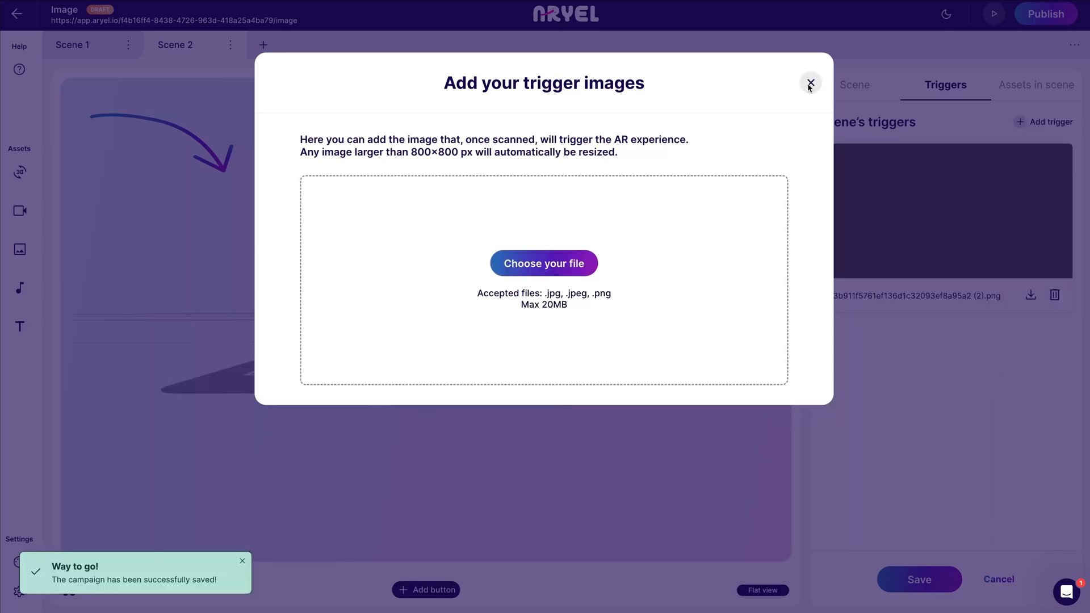
{"action": "left_click", "coordinate": [809, 81]}
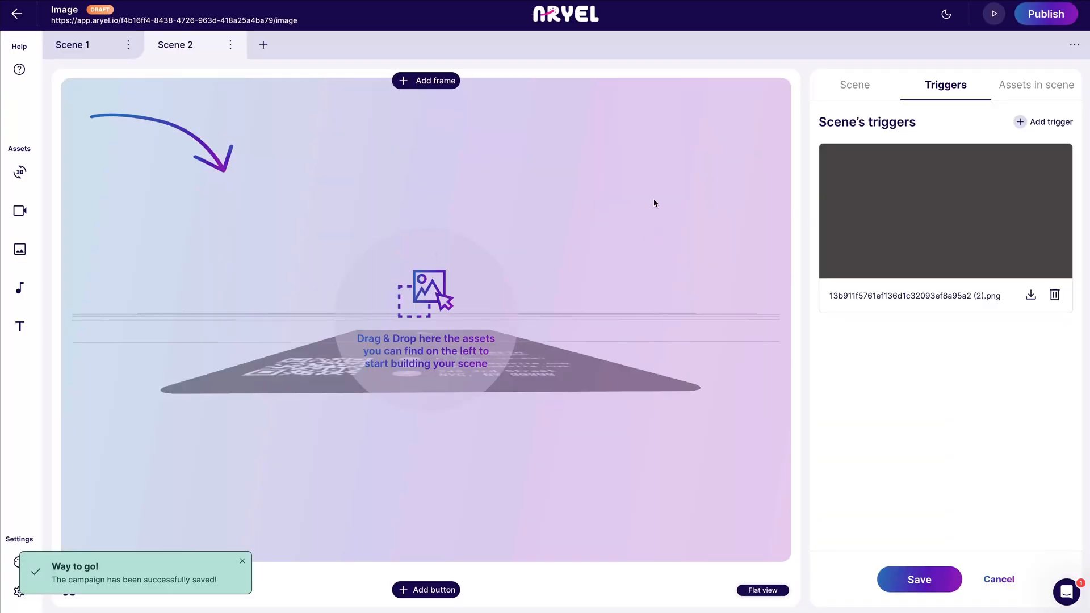
Set the orientation of Scene 2 to Upright
{"action": "left_click", "coordinate": [846, 86]}
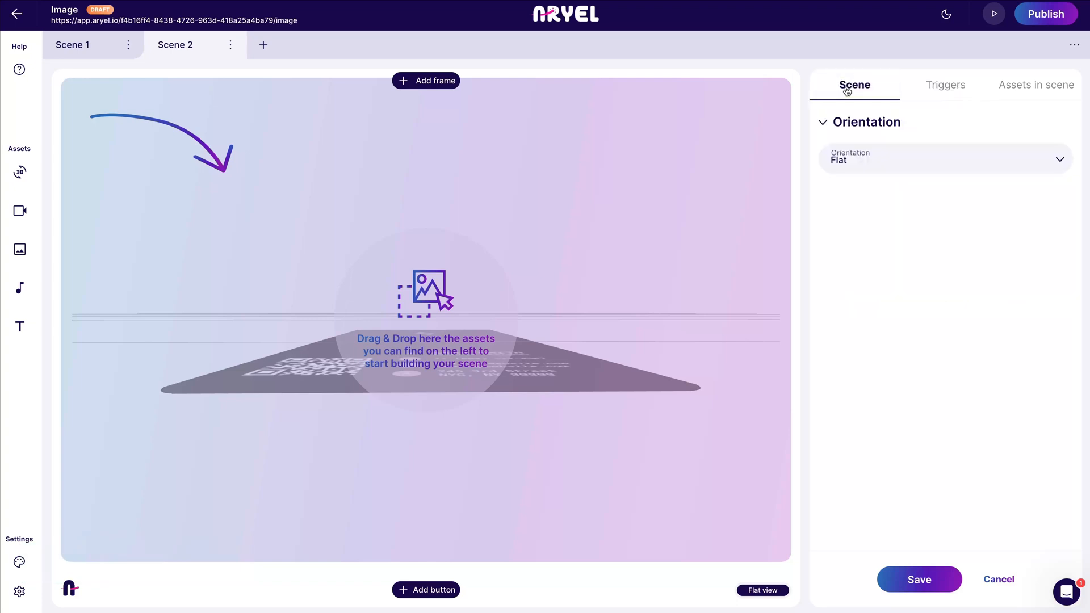
{"action": "left_click", "coordinate": [877, 165]}
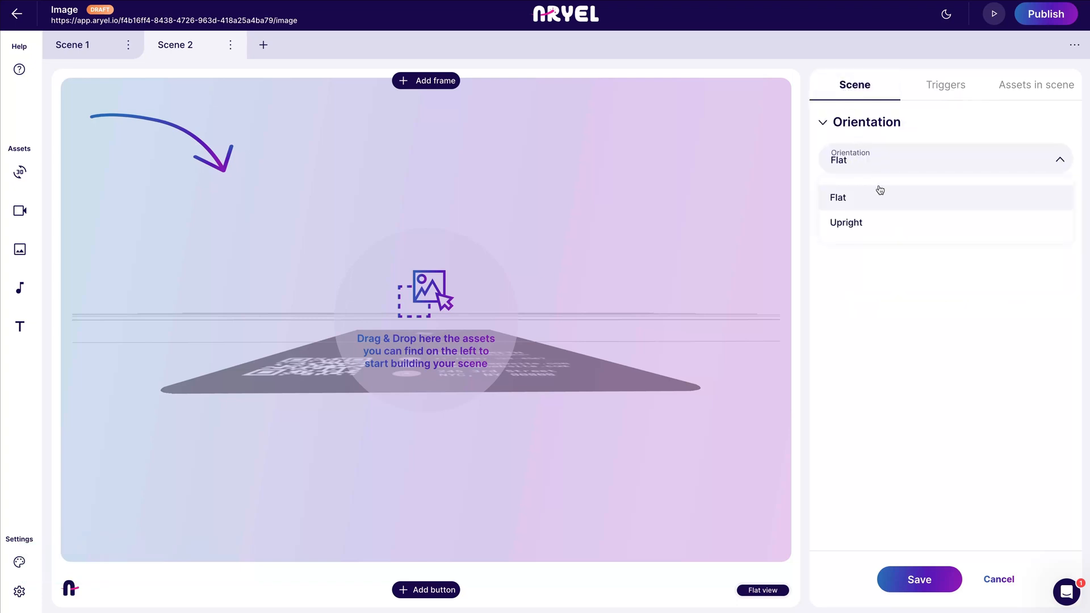
{"action": "left_click", "coordinate": [867, 223]}
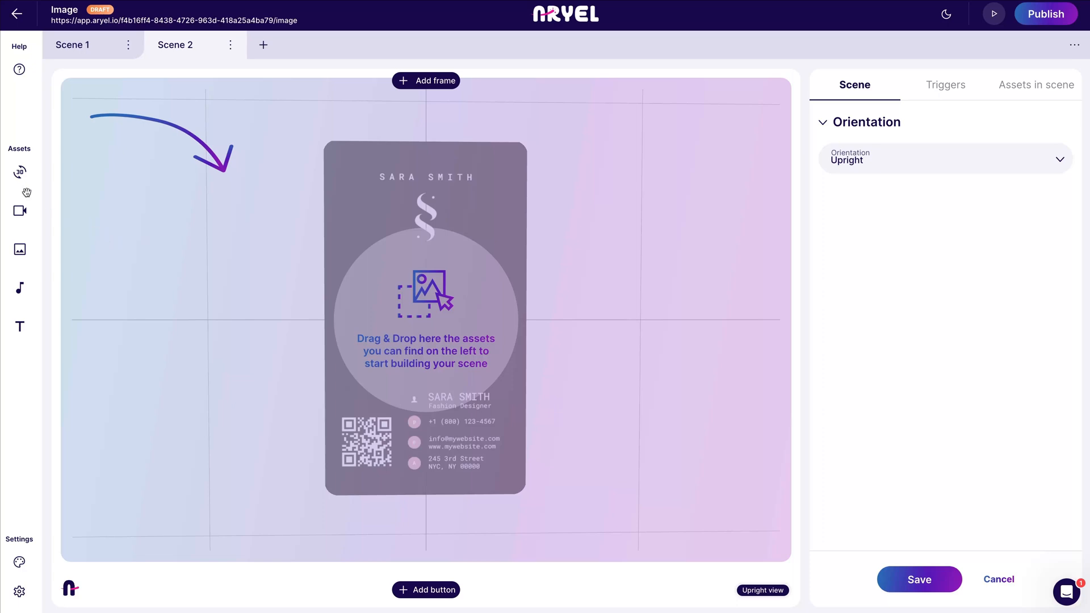
Add the woman avatar GLB model to Scene 2 and lower it until its feet reach the card's bottom edge
{"action": "left_click_drag", "start_coordinate": [21, 173], "coordinate": [419, 334]}
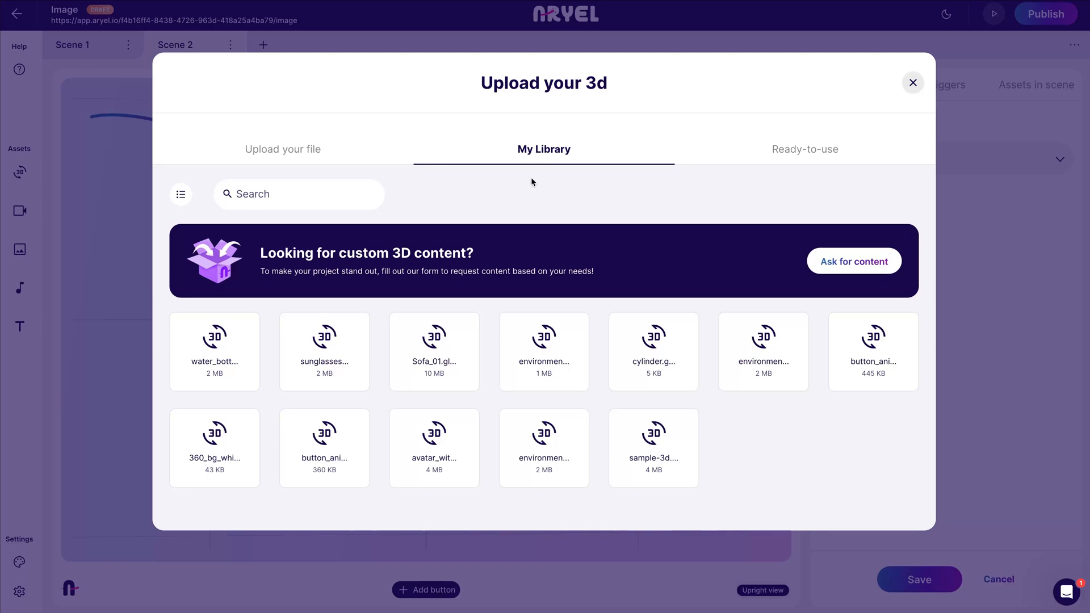
{"action": "left_click", "coordinate": [271, 166]}
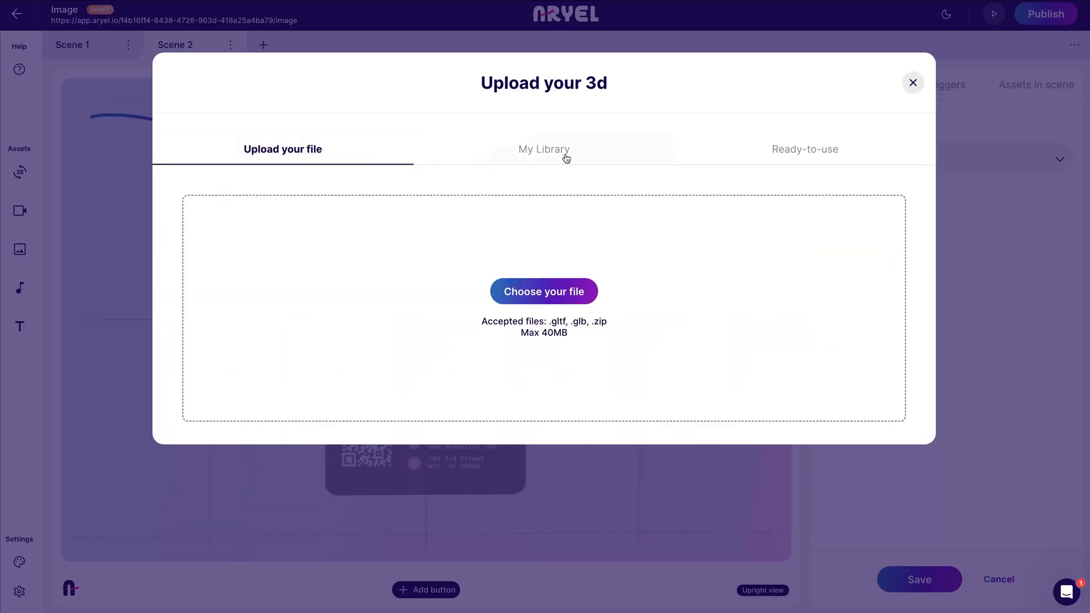
{"action": "left_click", "coordinate": [793, 153]}
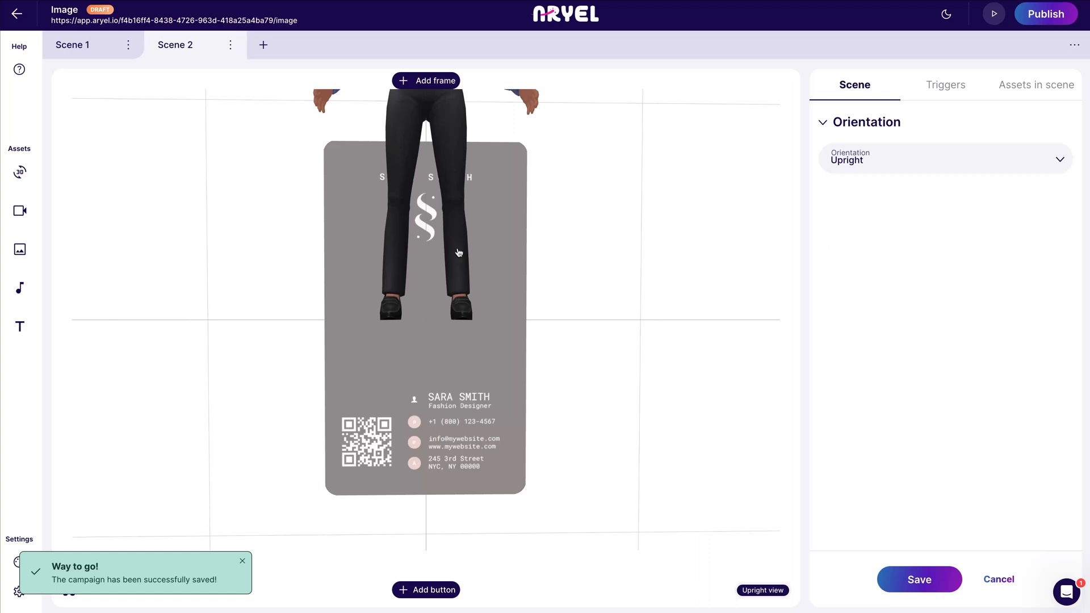
{"action": "left_click", "coordinate": [441, 262]}
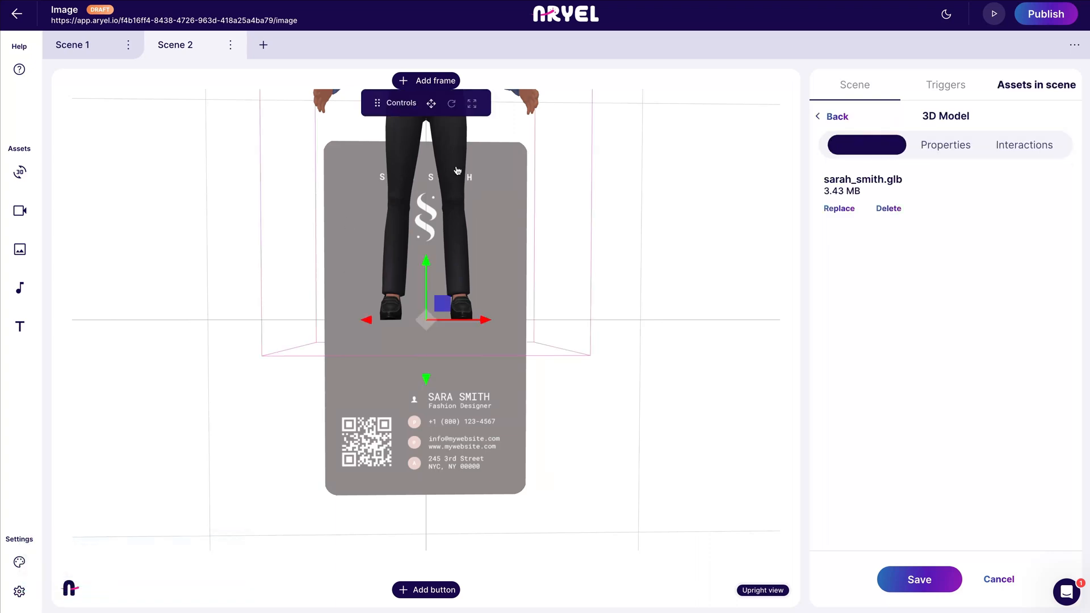
{"action": "left_click_drag", "start_coordinate": [427, 265], "coordinate": [435, 439]}
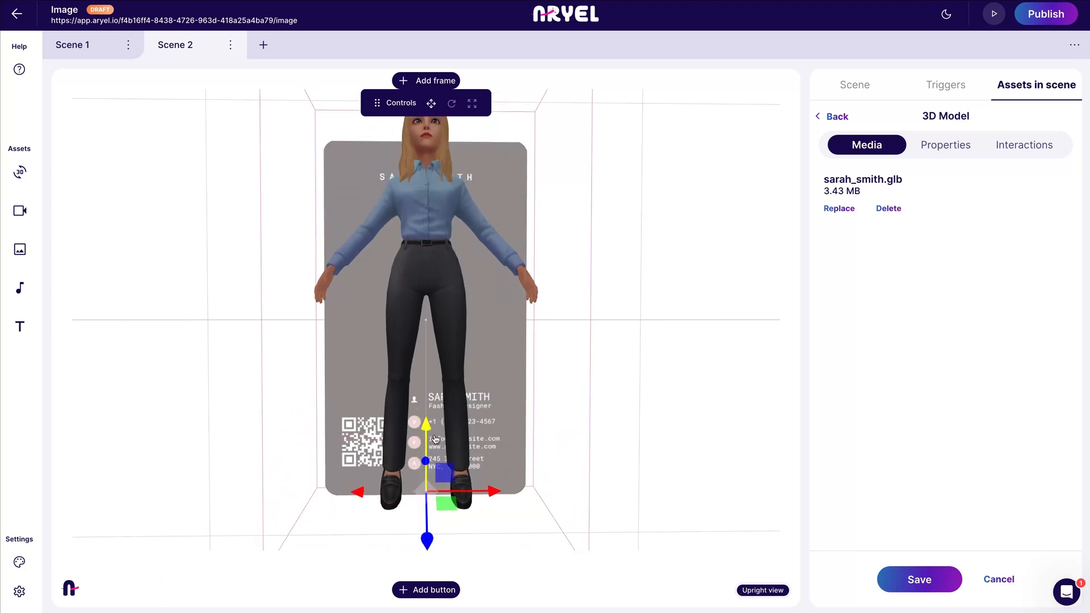
Scale the avatar down to 0.7 and raise it so that its feet stand just inside the card's lower edge
{"action": "left_click", "coordinate": [945, 145]}
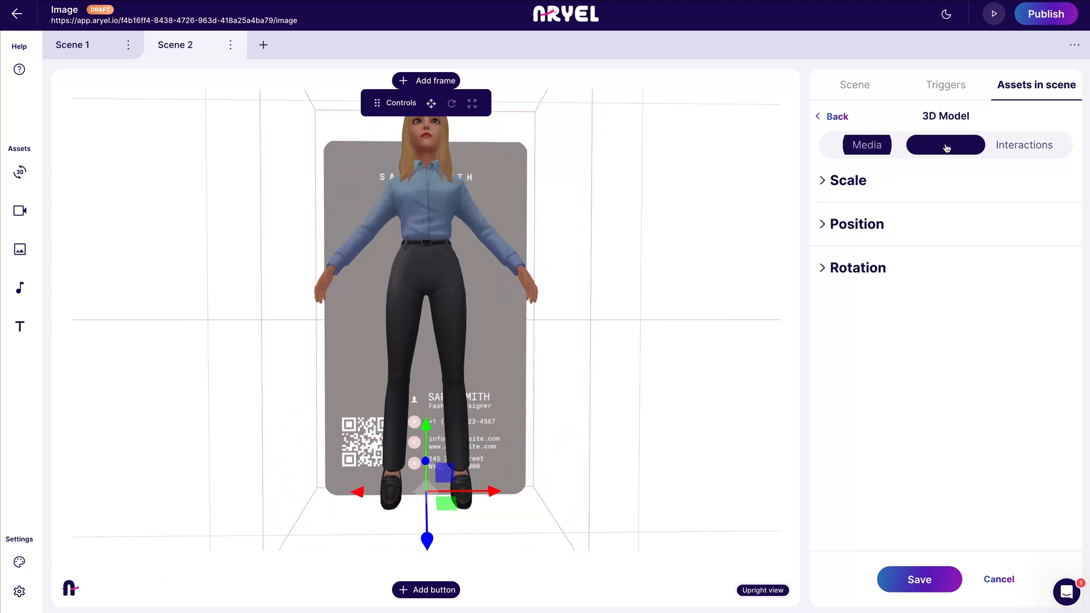
{"action": "left_click", "coordinate": [822, 181]}
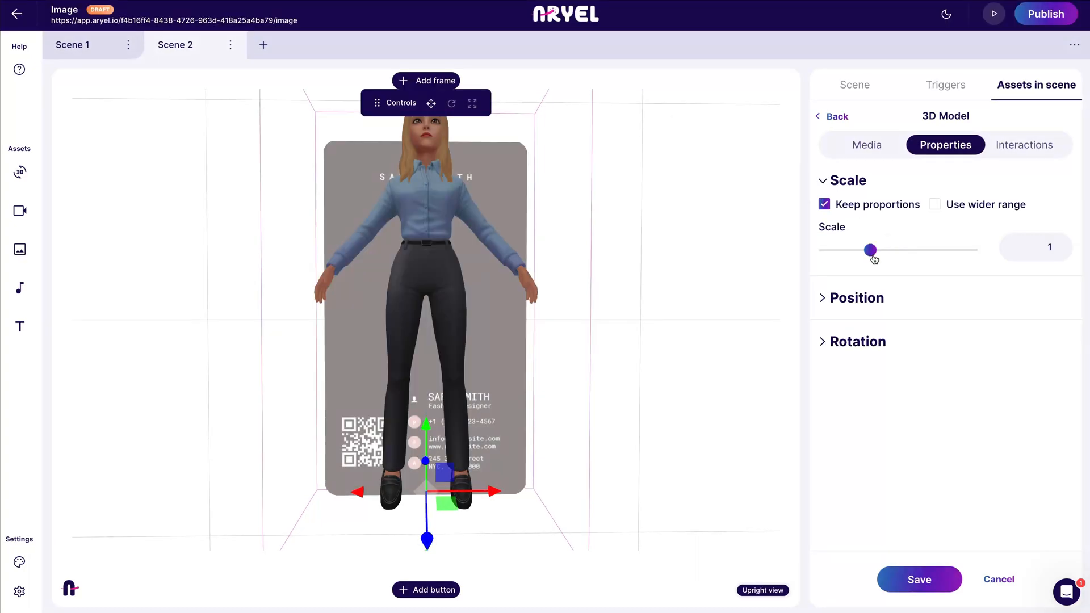
{"action": "left_click_drag", "start_coordinate": [874, 259], "coordinate": [857, 260]}
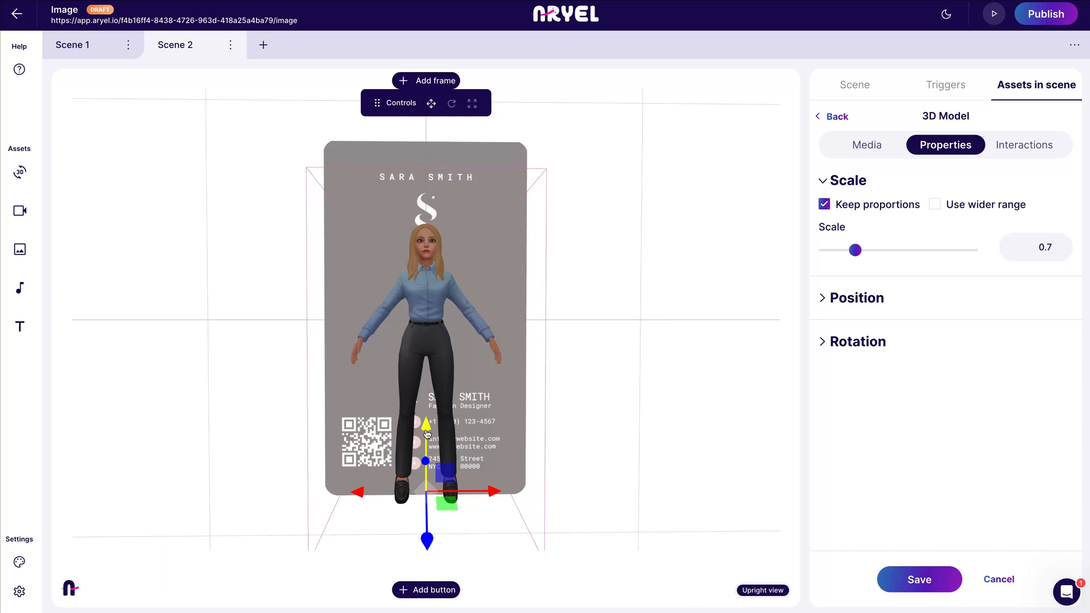
{"action": "left_click_drag", "start_coordinate": [426, 425], "coordinate": [426, 393]}
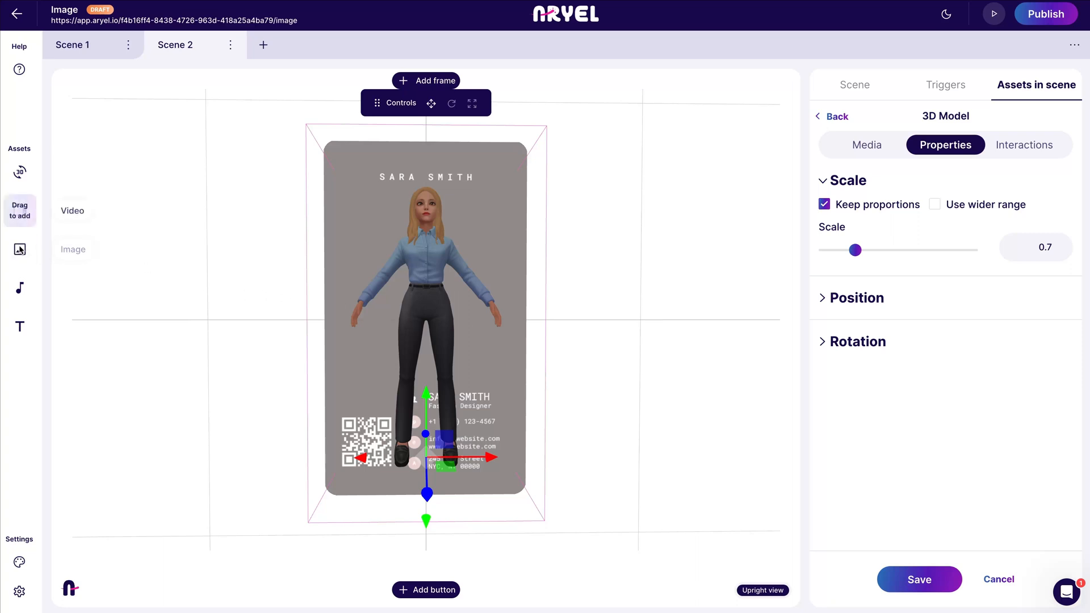
Add an image asset to Scene 2 by uploading phone.png
{"action": "left_click_drag", "start_coordinate": [20, 251], "coordinate": [589, 210]}
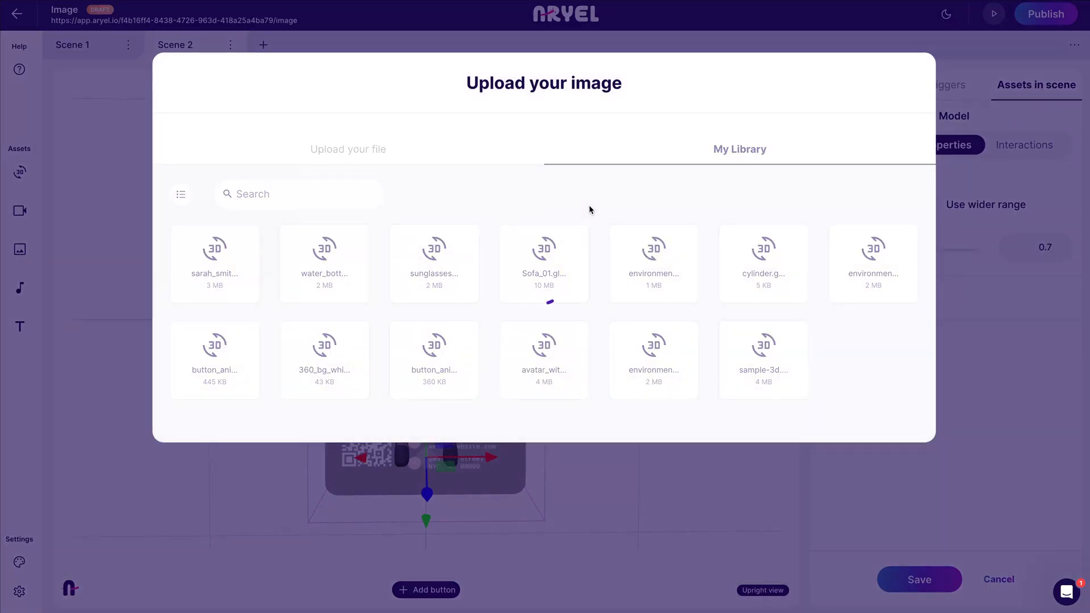
{"action": "left_click", "coordinate": [362, 162]}
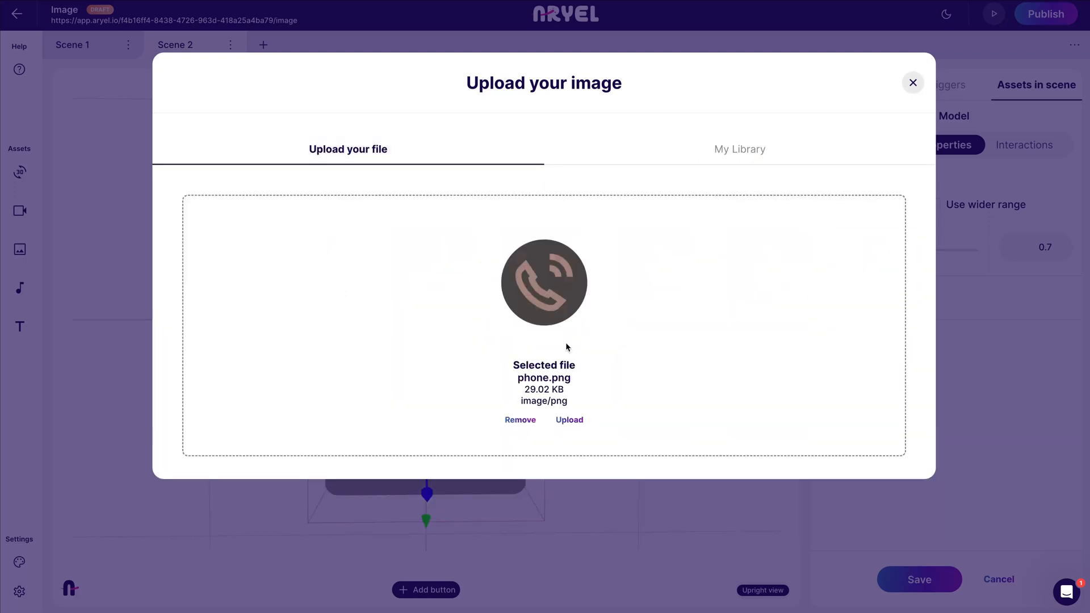
{"action": "left_click", "coordinate": [577, 421]}
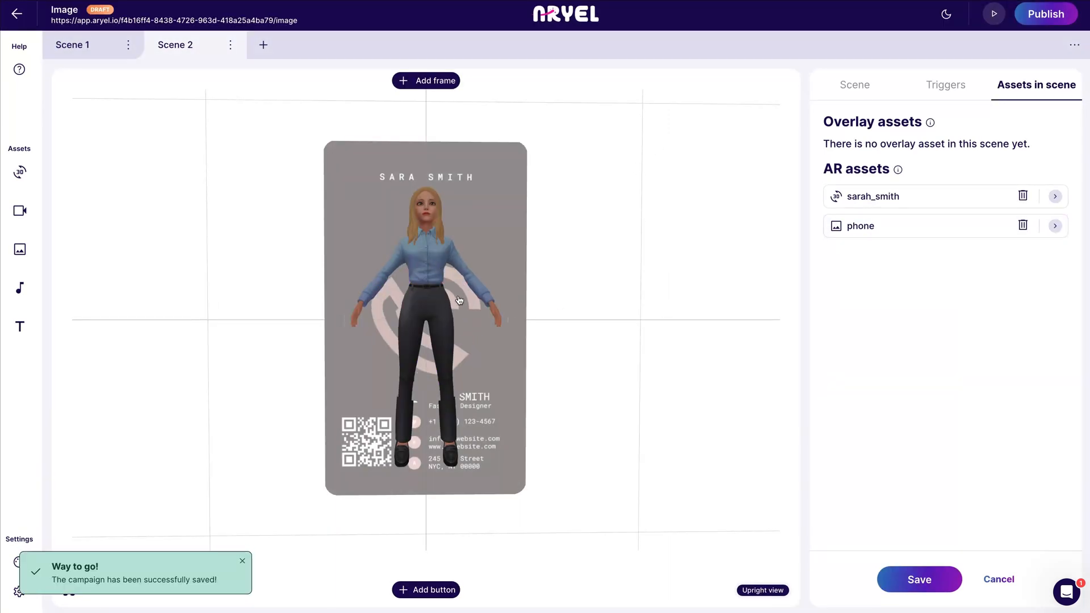
Move the phone icon beside the card's upper right edge and set its scale to 0.5
{"action": "left_click", "coordinate": [460, 300]}
{"action": "left_click_drag", "start_coordinate": [451, 307], "coordinate": [606, 203]}
{"action": "left_click", "coordinate": [926, 149]}
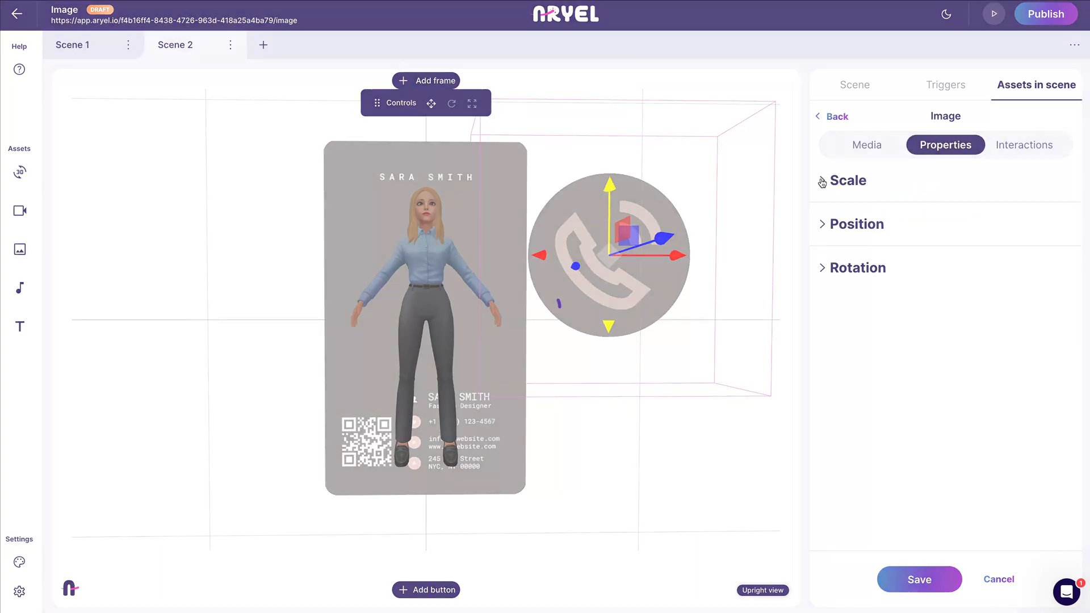
{"action": "left_click", "coordinate": [855, 193]}
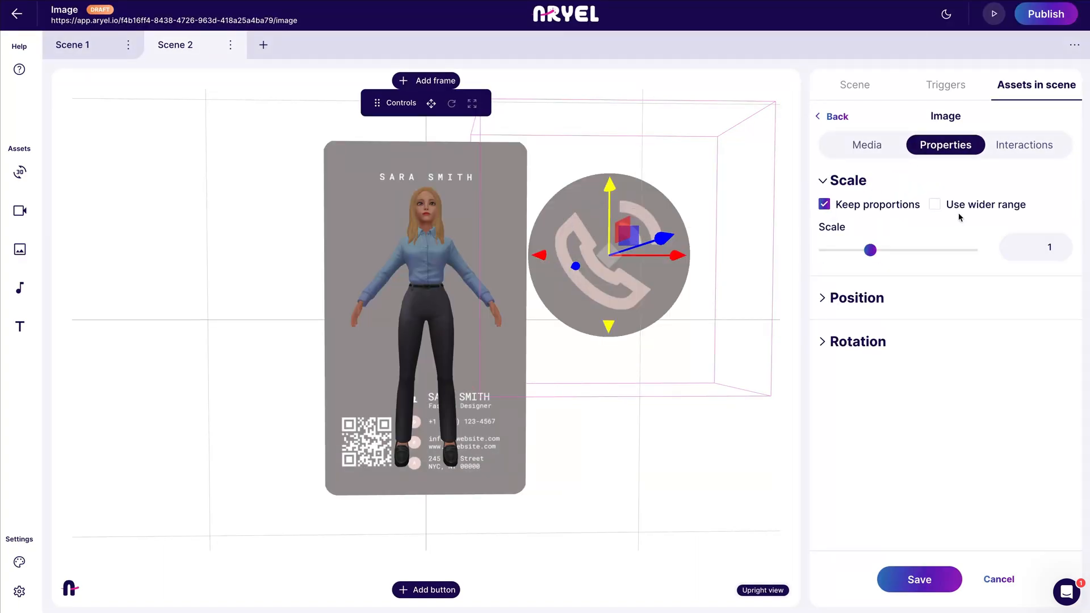
{"action": "left_click_drag", "start_coordinate": [870, 256], "coordinate": [845, 256]}
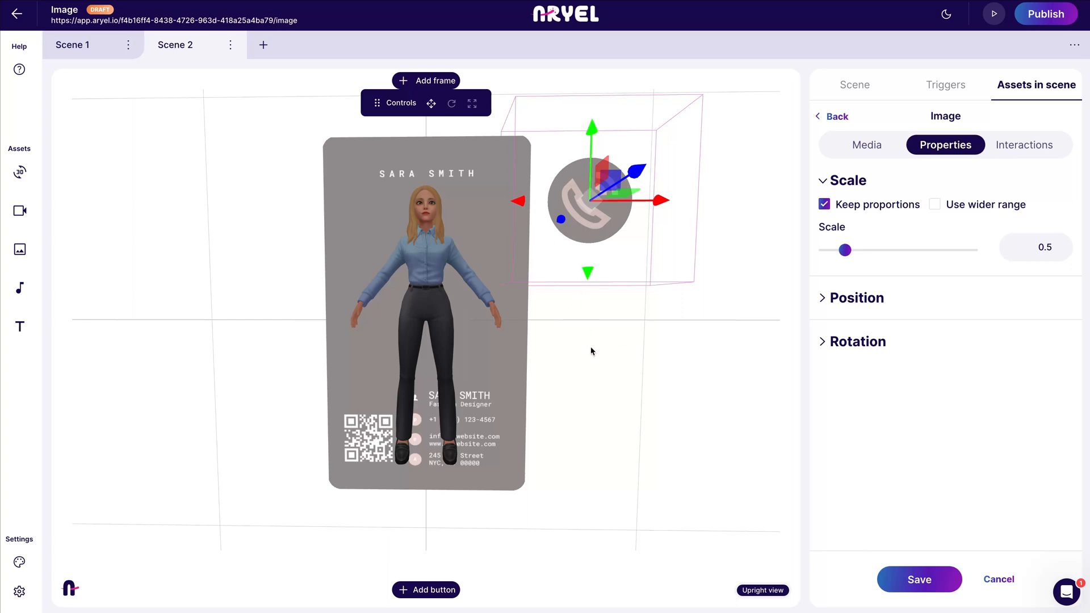
Add the mail.png icon beside the card below the phone icon, and lower the globe icon slightly beneath it
{"action": "left_click_drag", "start_coordinate": [20, 249], "coordinate": [621, 328]}
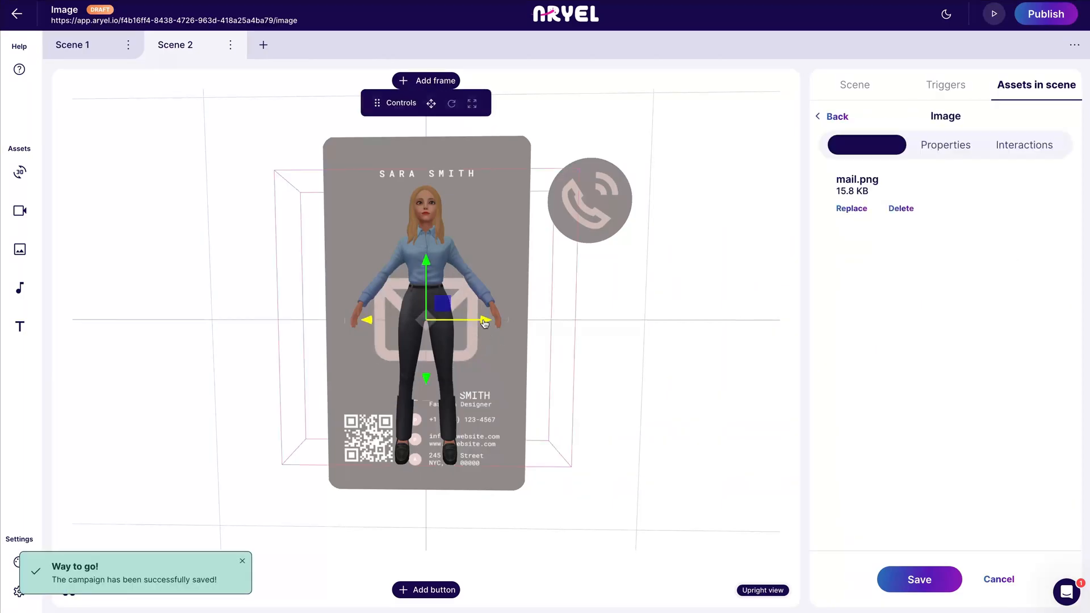
{"action": "left_click_drag", "start_coordinate": [484, 323], "coordinate": [642, 323]}
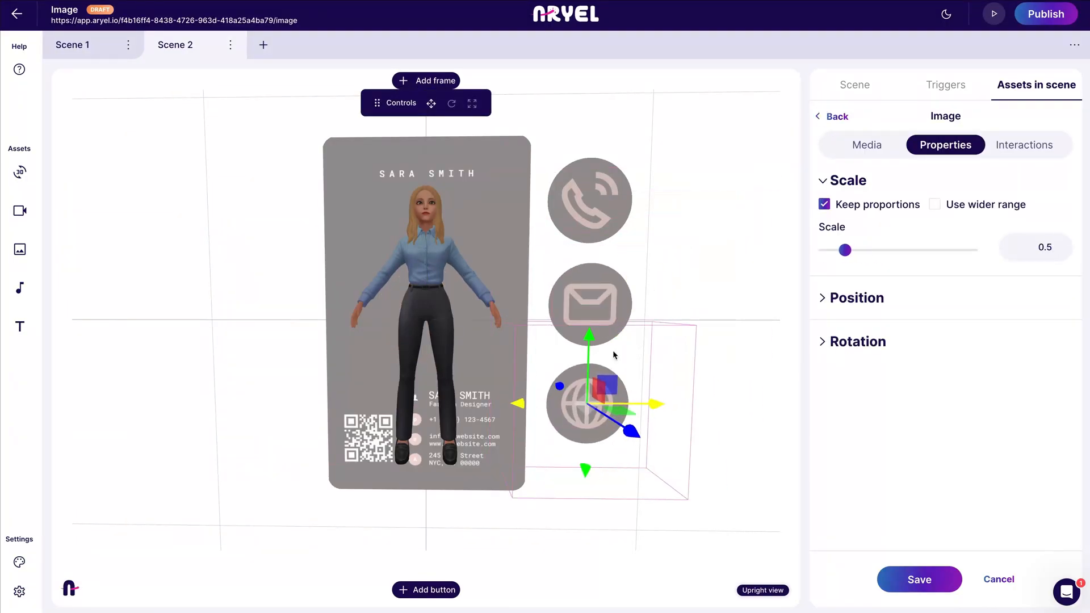
{"action": "left_click_drag", "start_coordinate": [588, 343], "coordinate": [589, 351]}
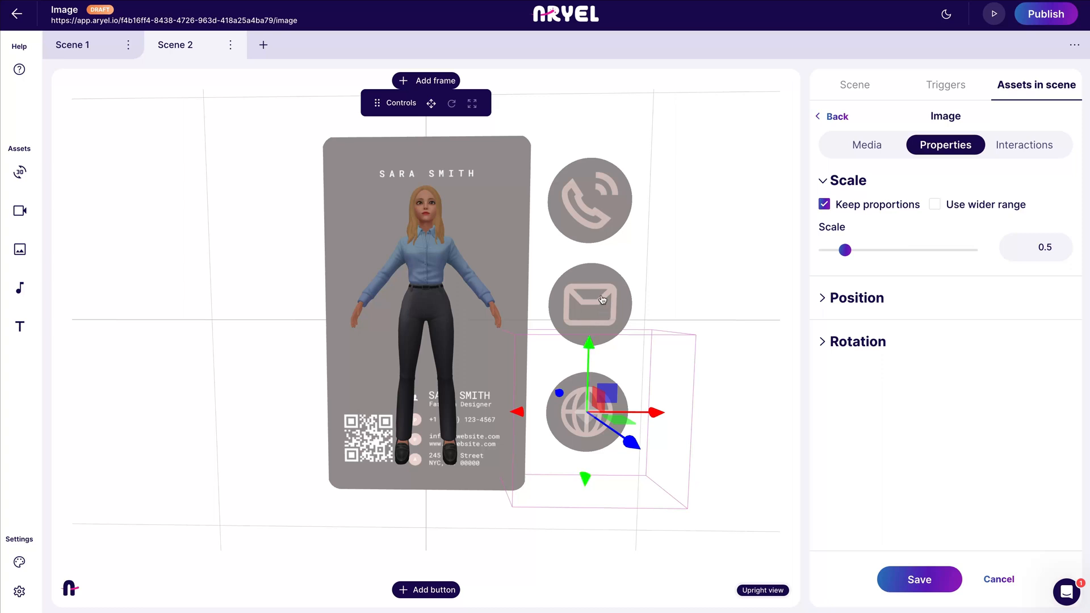
Add an interaction to the phone icon with Tap as its starting event
{"action": "left_click", "coordinate": [587, 204]}
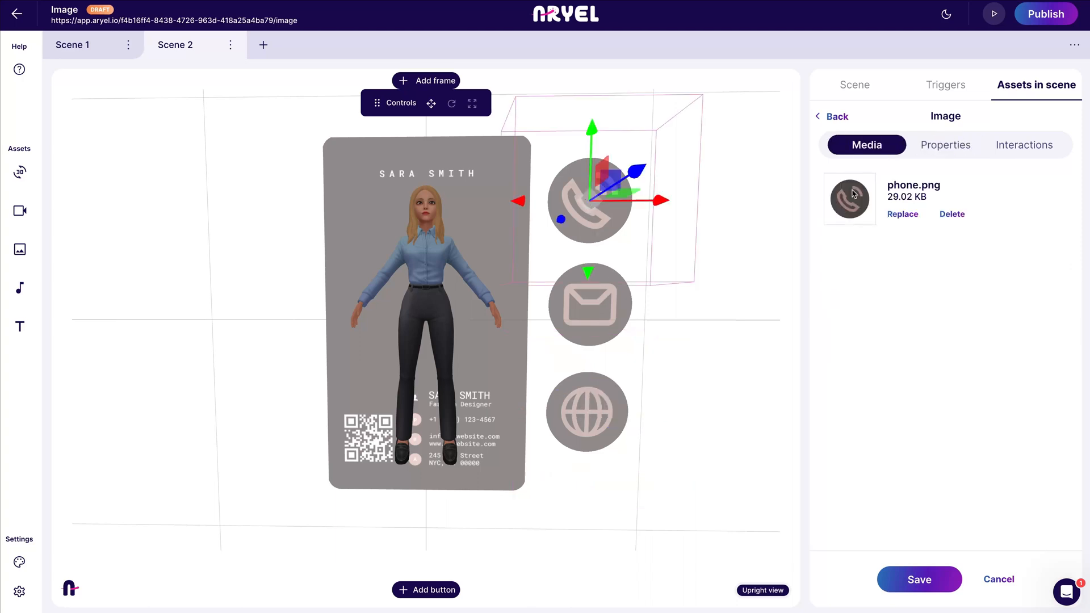
{"action": "left_click", "coordinate": [1016, 145]}
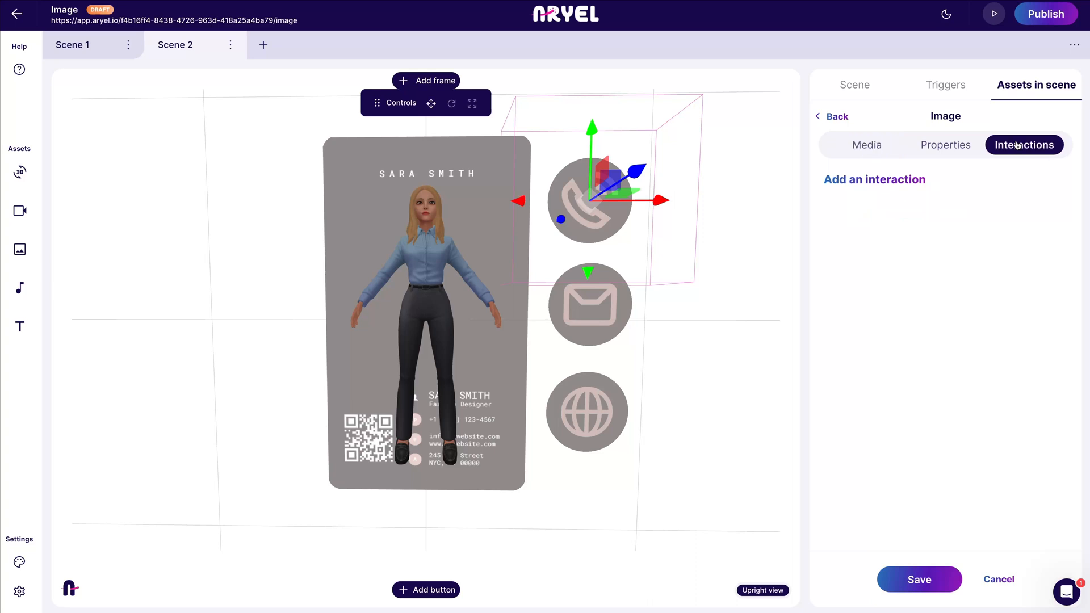
{"action": "left_click", "coordinate": [895, 182]}
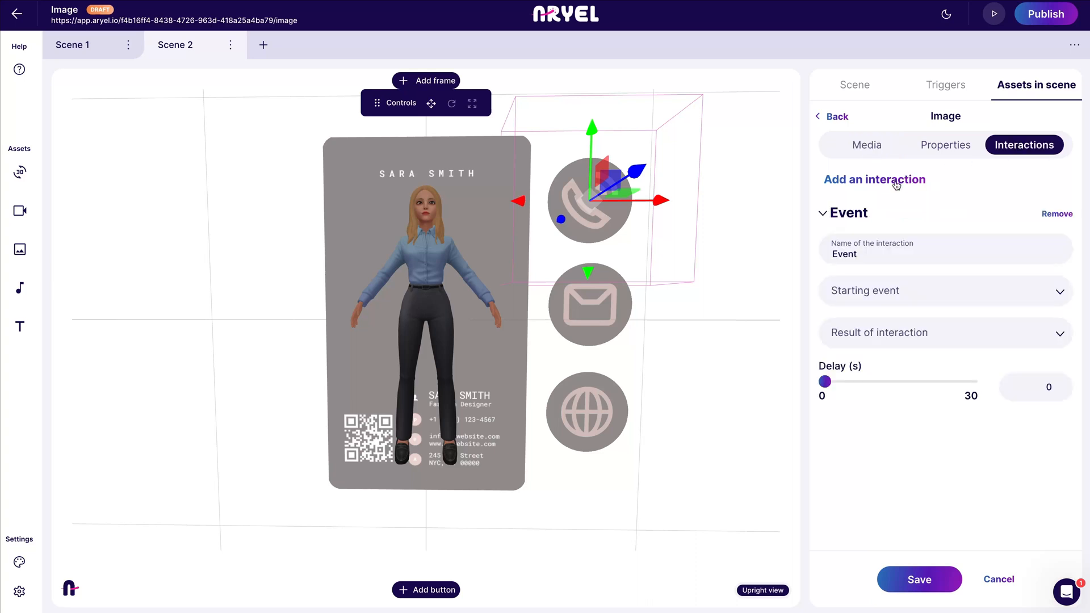
{"action": "left_click", "coordinate": [893, 293]}
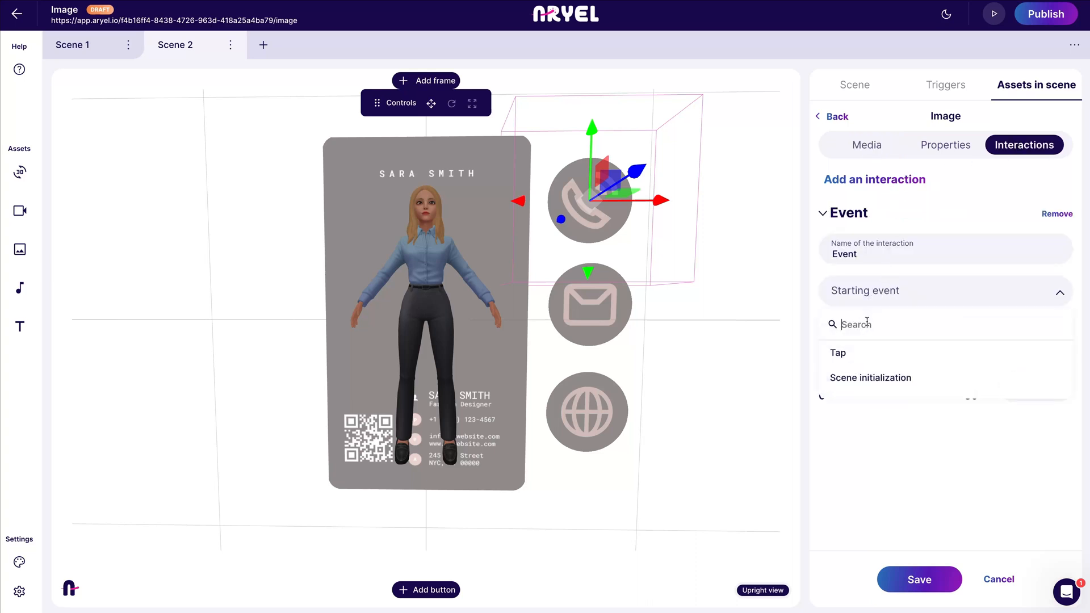
{"action": "left_click", "coordinate": [862, 358]}
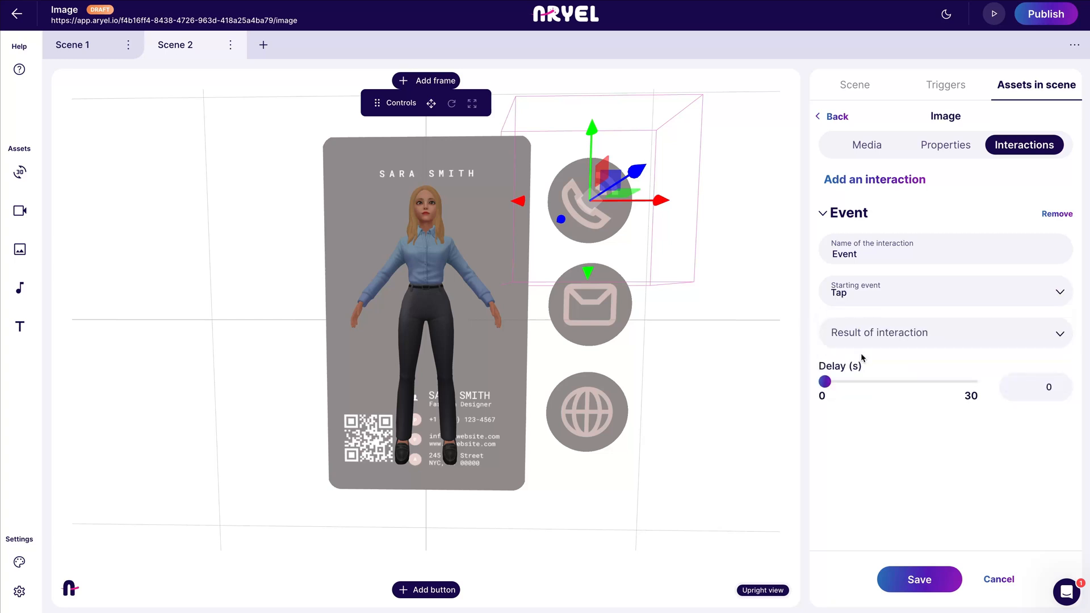
Set the phone icon's interaction result to Go to link with the Phone link type, and enter the phone number as target
{"action": "left_click", "coordinate": [940, 334]}
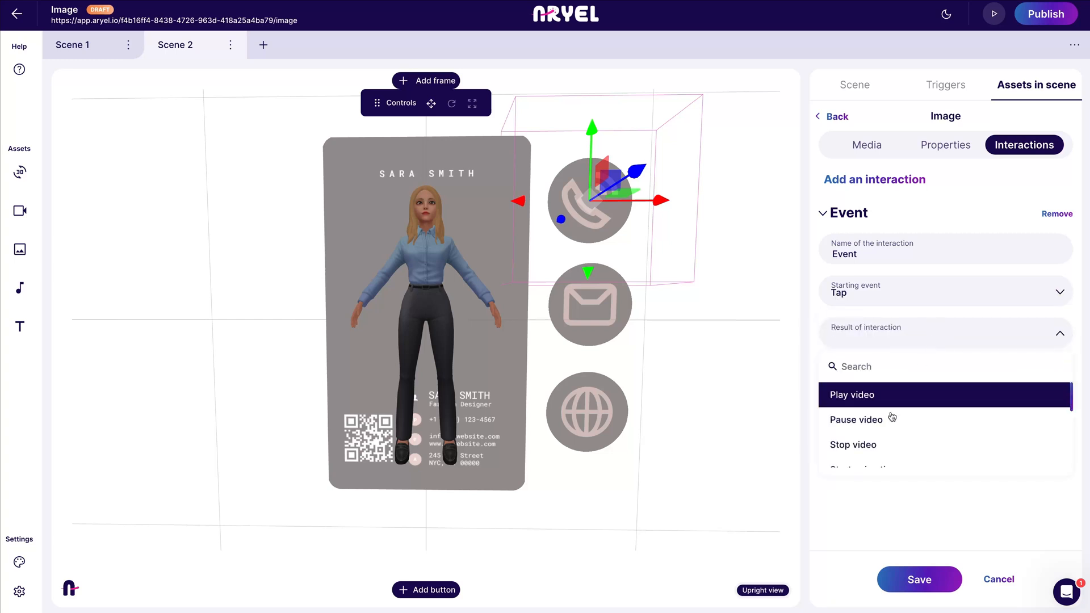
{"action": "scroll", "coordinate": [892, 416], "scroll_direction": "down", "scroll_amount": 3}
{"action": "left_click", "coordinate": [894, 432]}
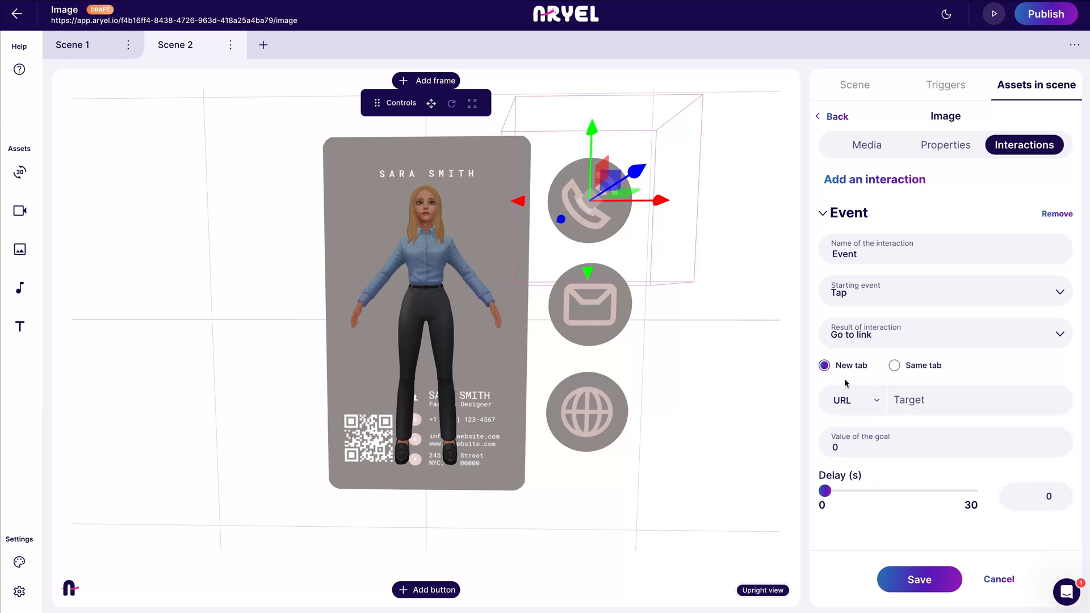
{"action": "left_click", "coordinate": [874, 401]}
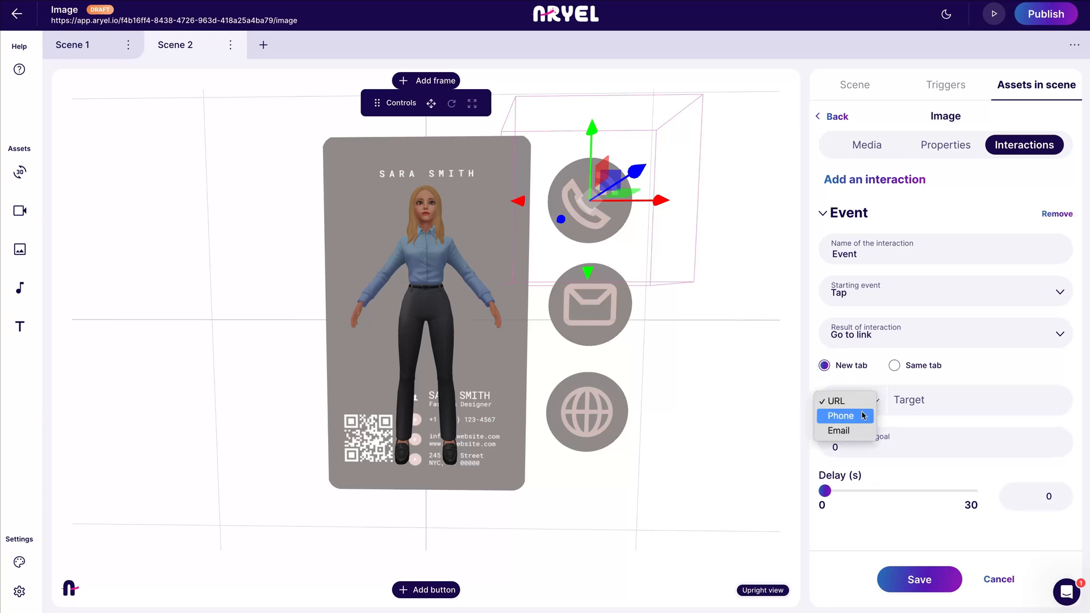
{"action": "left_click", "coordinate": [841, 415]}
{"action": "left_click", "coordinate": [908, 399]}
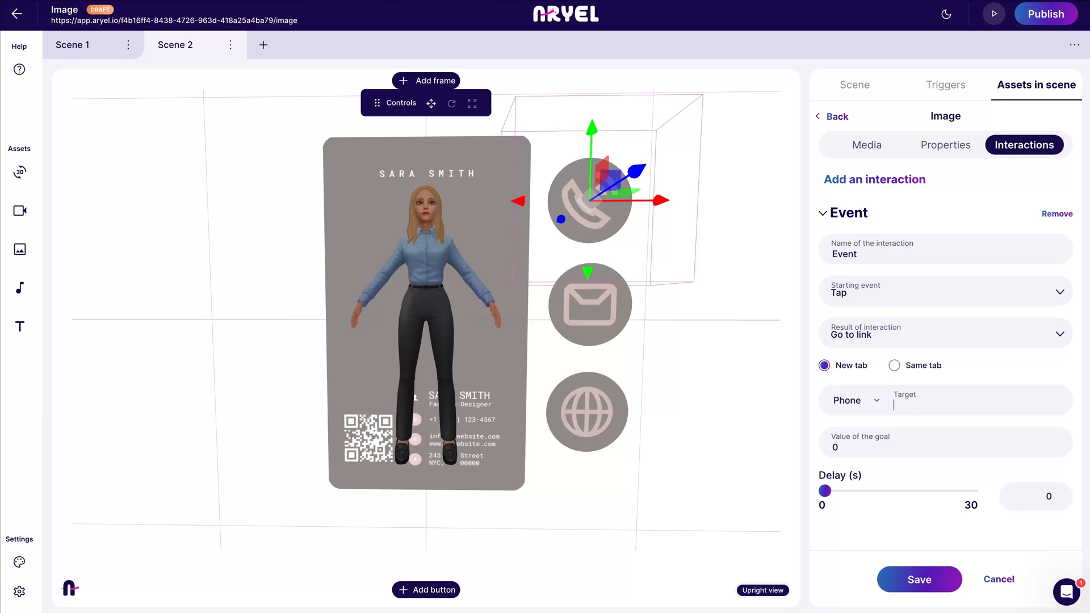
{"action": "type", "text": "0000"}
Add an interaction to the mail icon with Tap as its starting event
{"action": "left_click", "coordinate": [600, 323]}
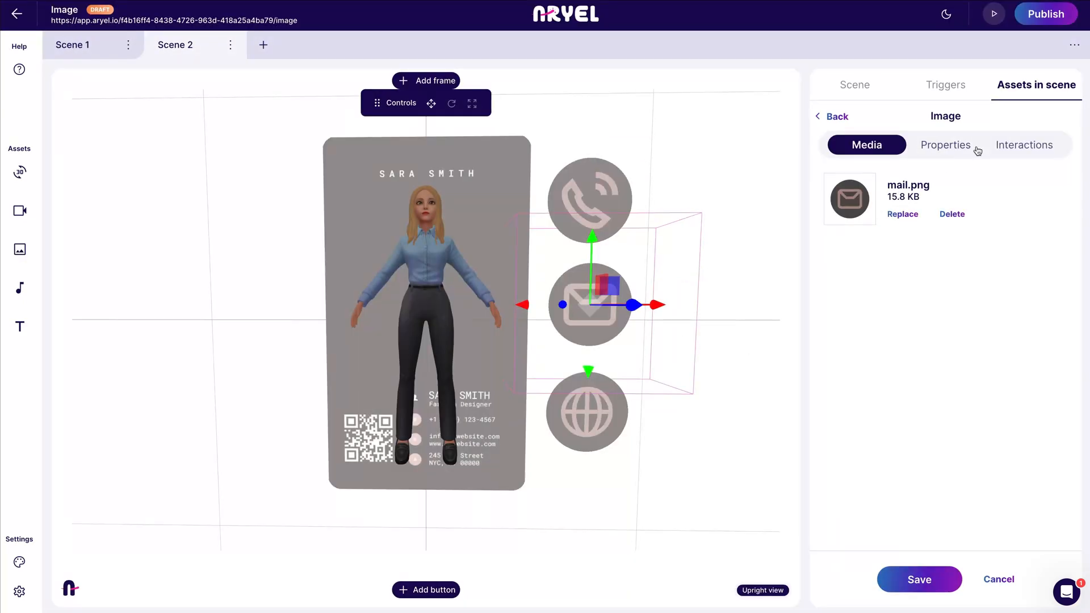
{"action": "left_click", "coordinate": [996, 146]}
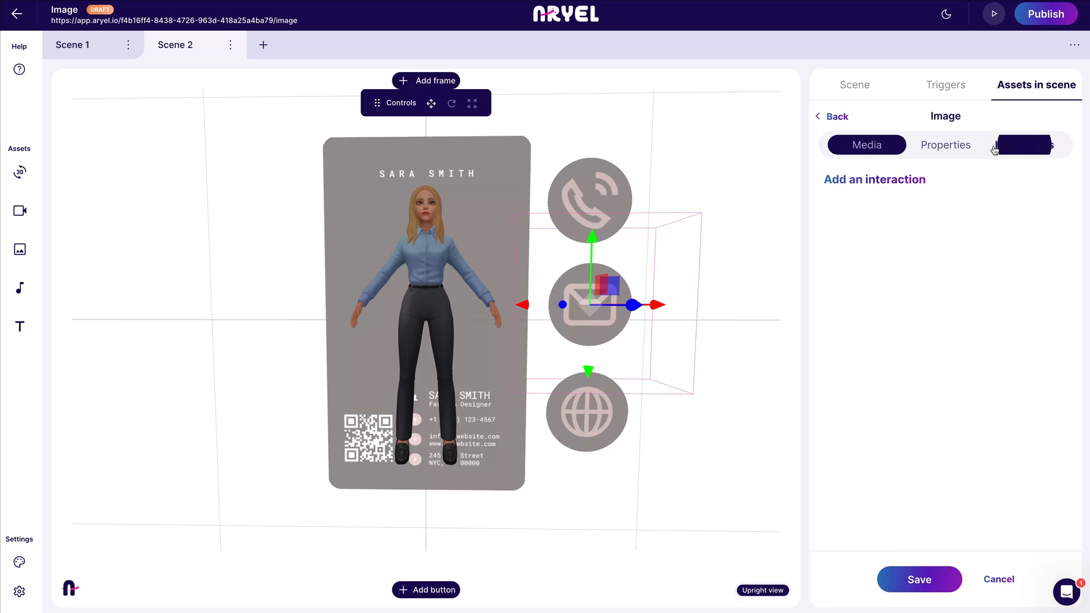
{"action": "left_click", "coordinate": [893, 186]}
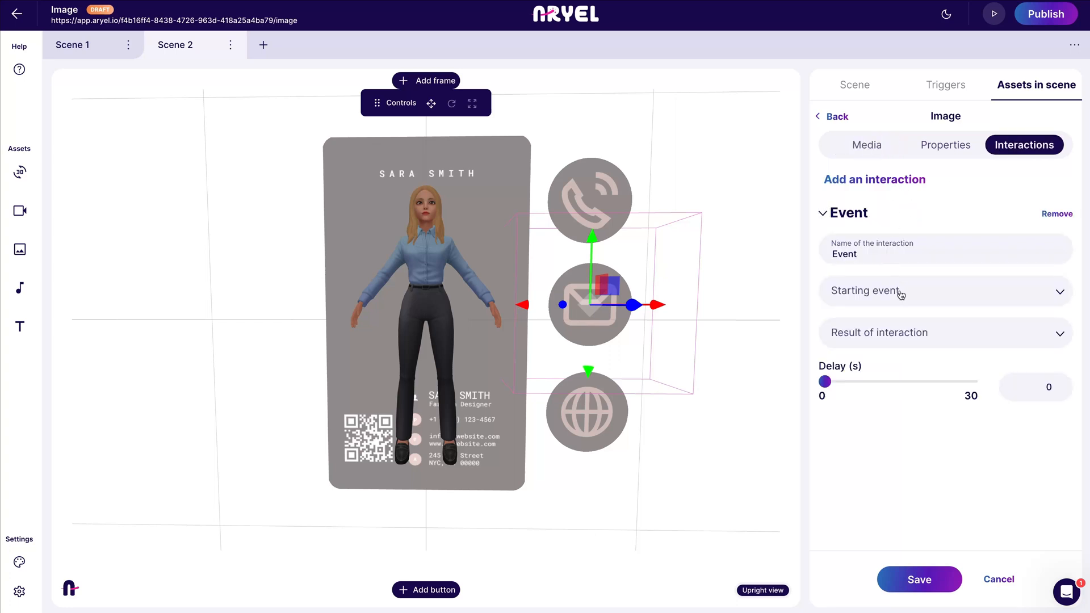
{"action": "left_click", "coordinate": [901, 294]}
{"action": "left_click", "coordinate": [866, 350]}
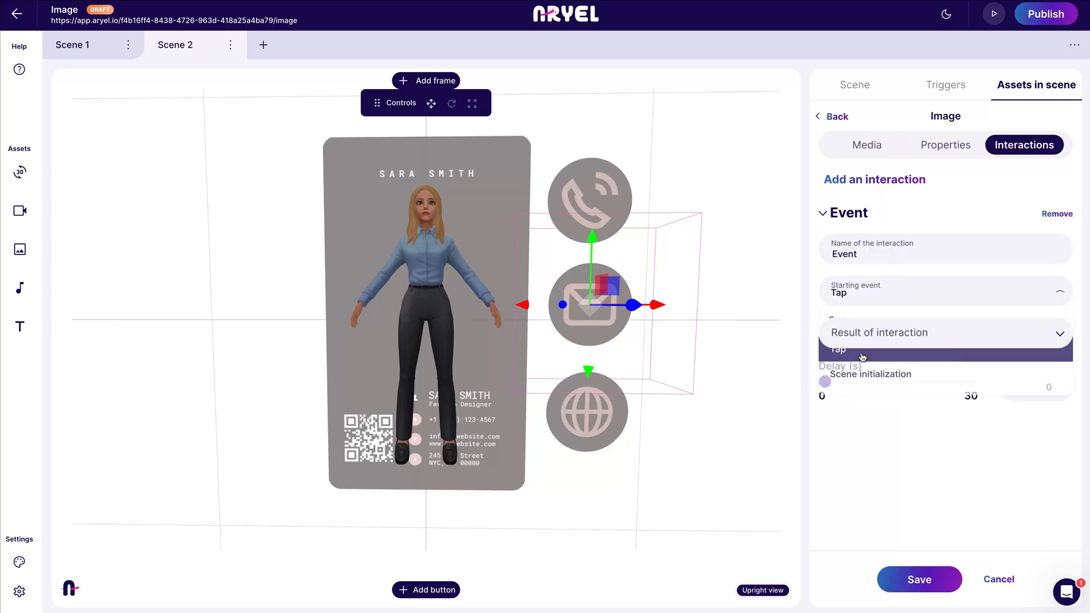
Set the mail icon's interaction result to Go to link with the Email link type
{"action": "left_click", "coordinate": [908, 340]}
{"action": "scroll", "coordinate": [880, 409], "scroll_direction": "down", "scroll_amount": 3}
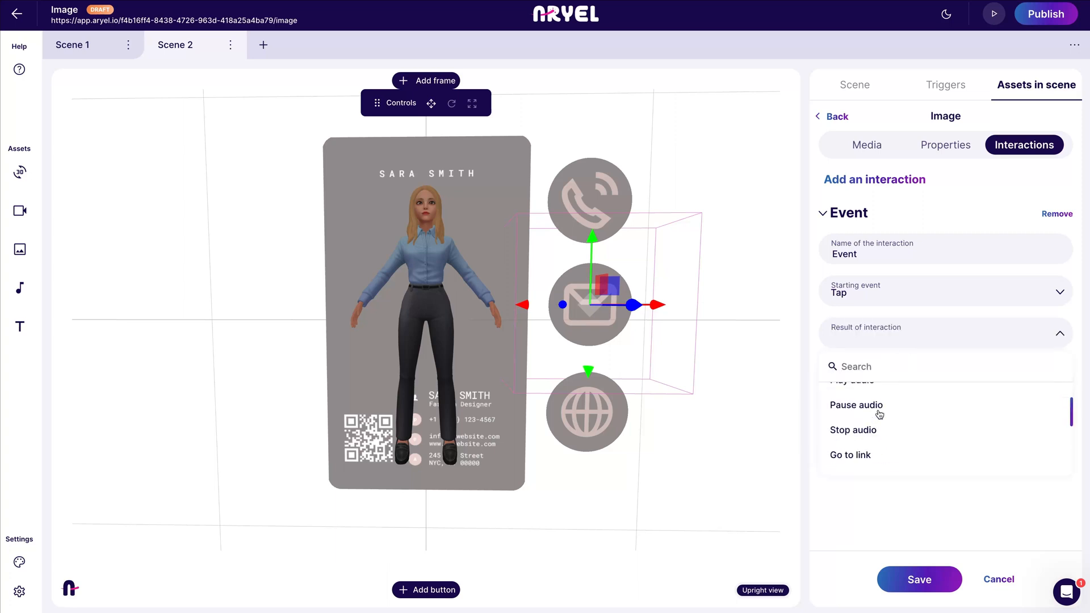
{"action": "left_click", "coordinate": [865, 454]}
{"action": "left_click", "coordinate": [872, 401]}
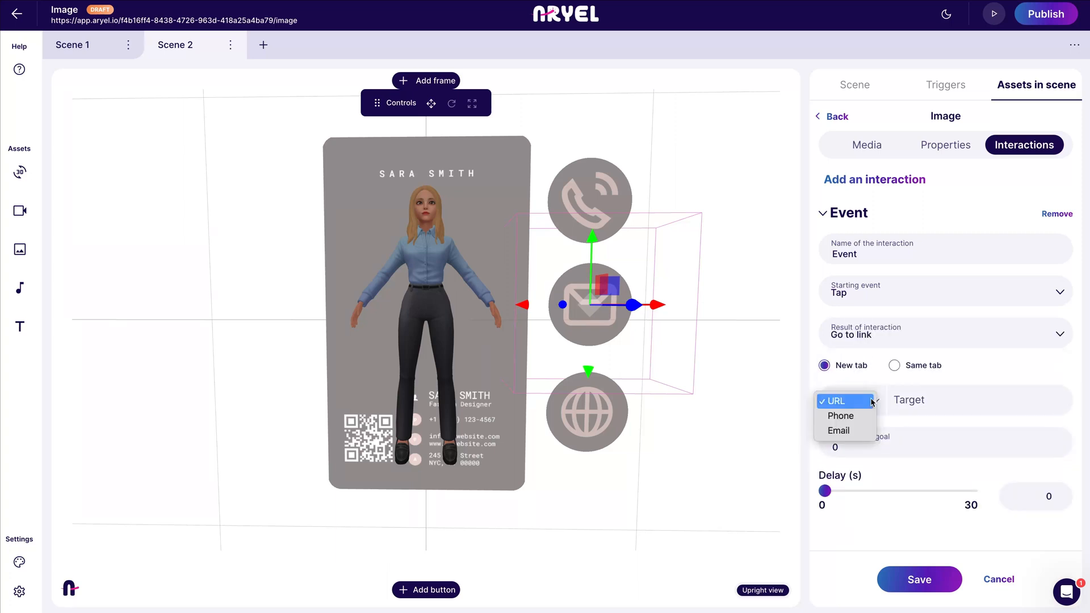
{"action": "left_click", "coordinate": [843, 431]}
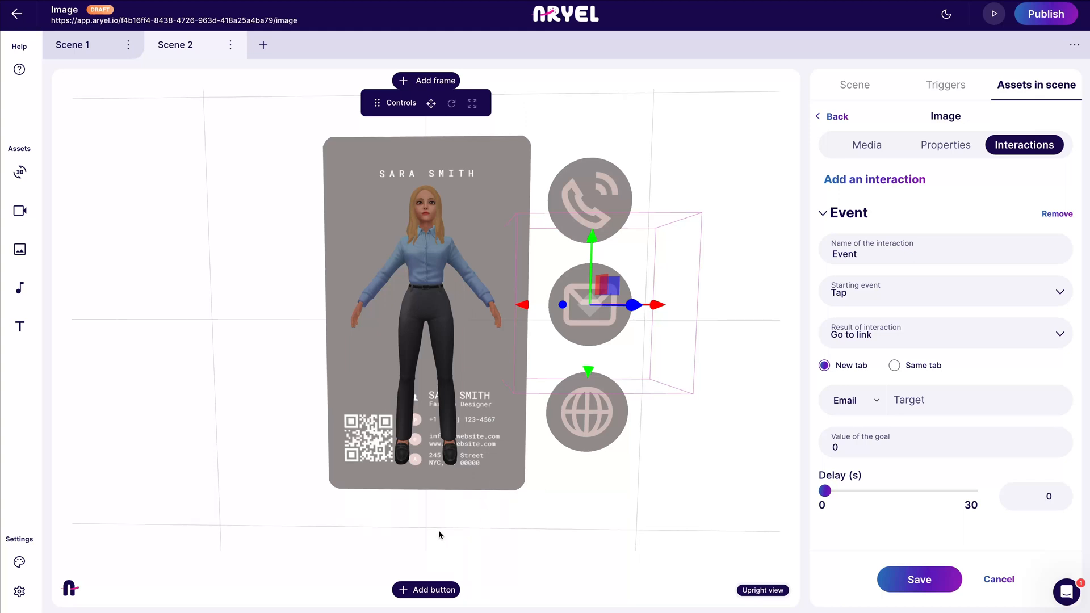
Add a button to Scene 2 and create a new interaction for it
{"action": "left_click", "coordinate": [435, 589]}
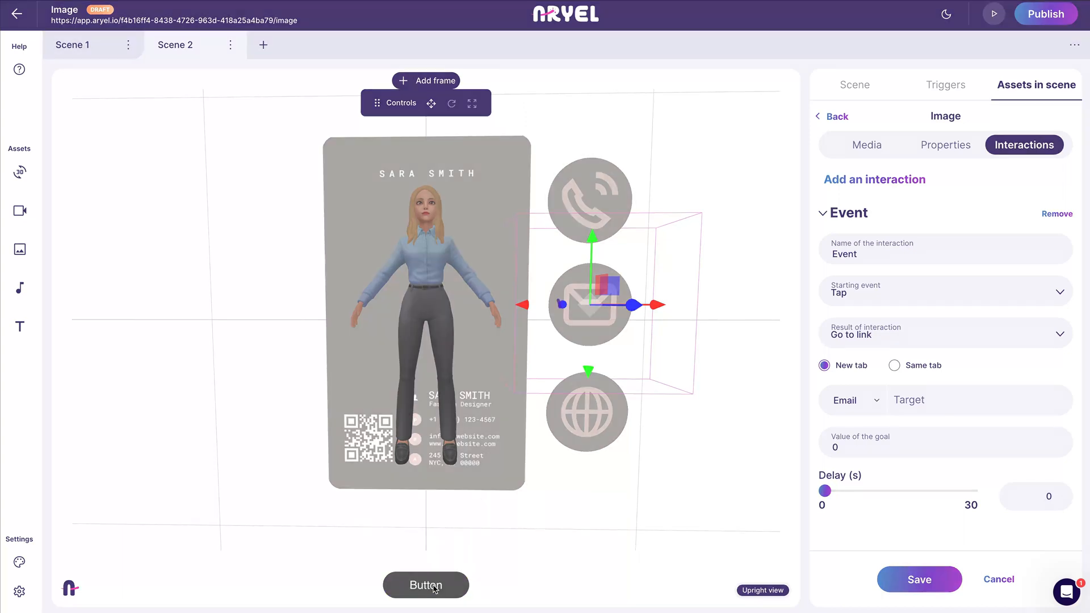
{"action": "left_click", "coordinate": [454, 585]}
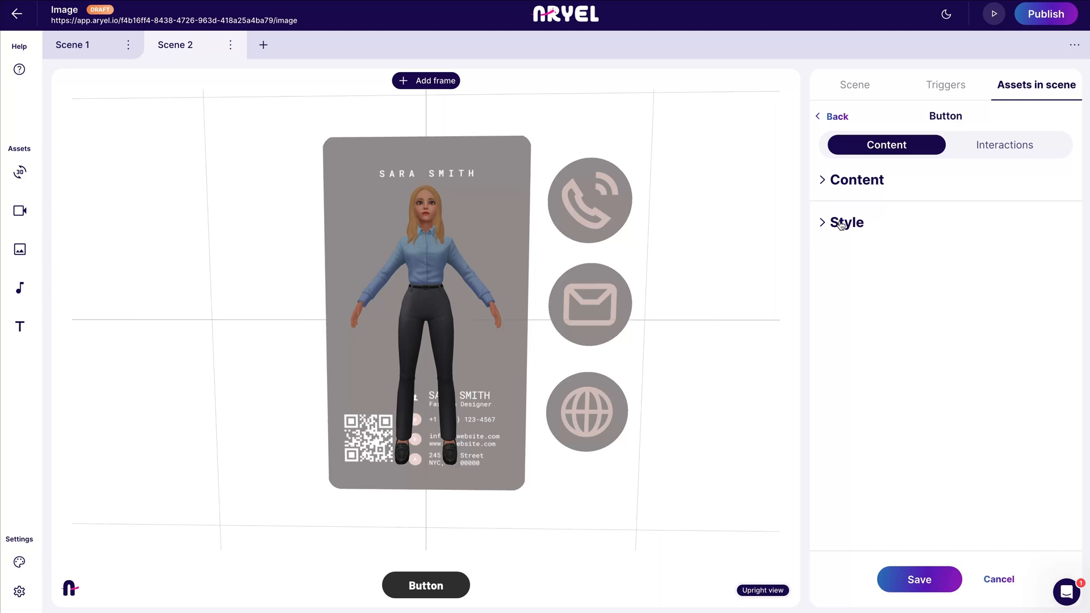
{"action": "left_click", "coordinate": [1000, 143]}
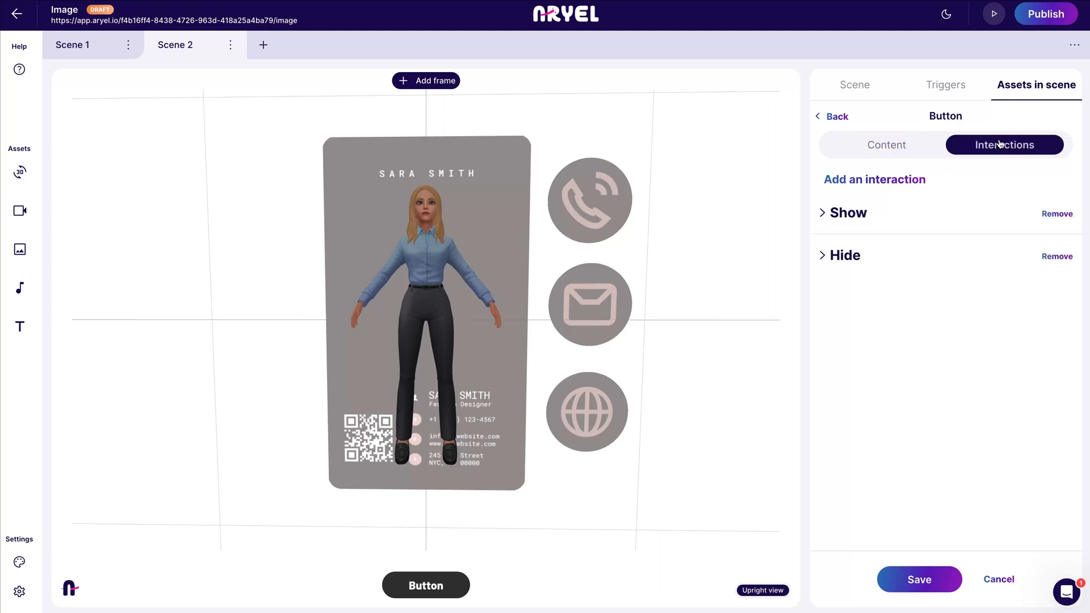
{"action": "left_click", "coordinate": [893, 180]}
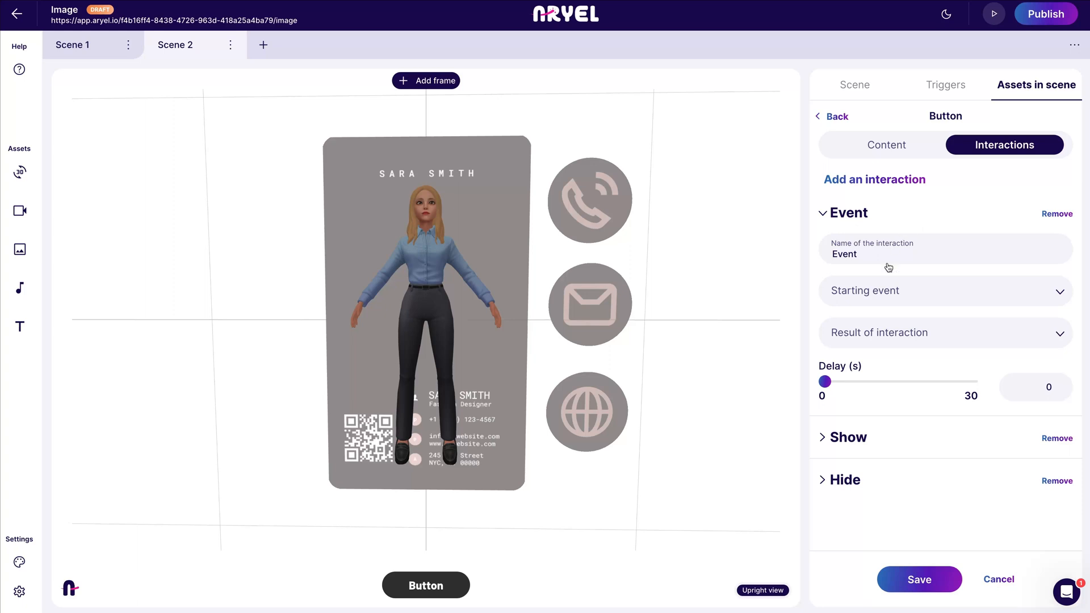
Set the button interaction's starting event to Tap, and start a preview of the experience
{"action": "left_click", "coordinate": [891, 298]}
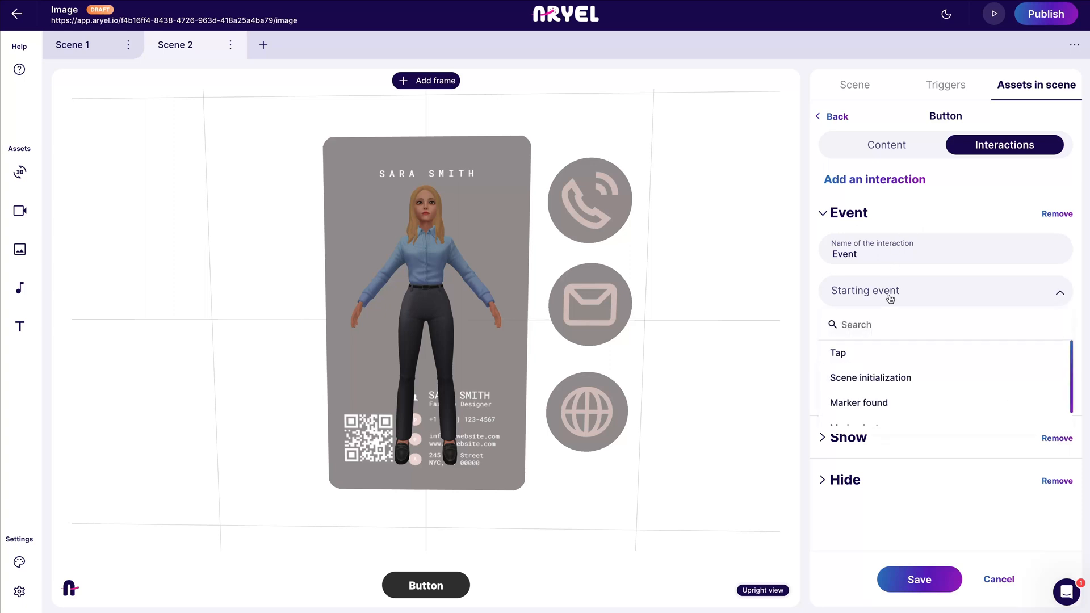
{"action": "left_click", "coordinate": [861, 352]}
{"action": "left_click", "coordinate": [913, 333]}
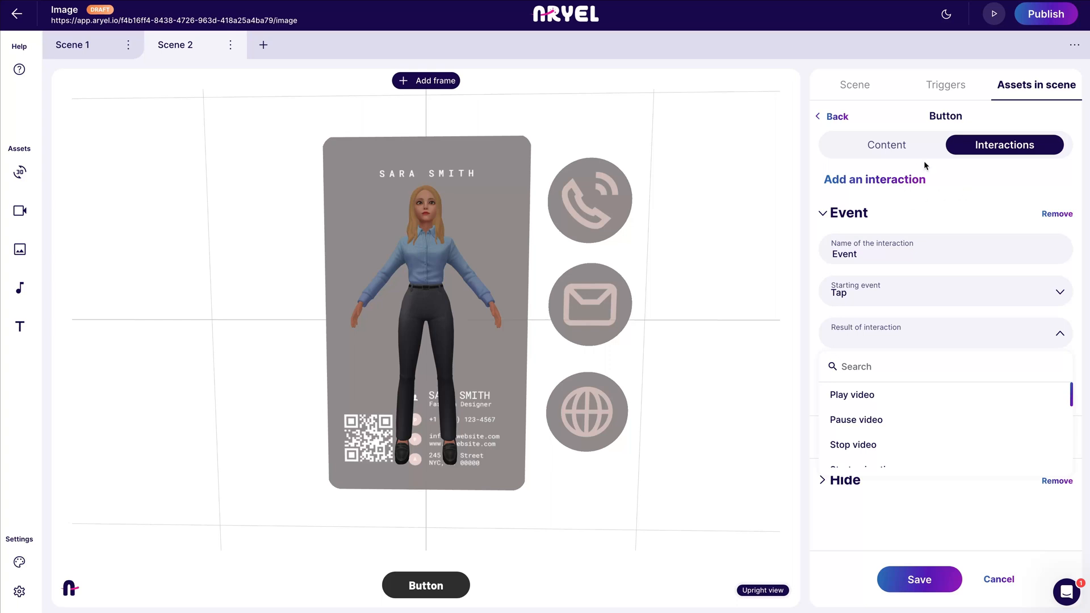
{"action": "left_click", "coordinate": [993, 14]}
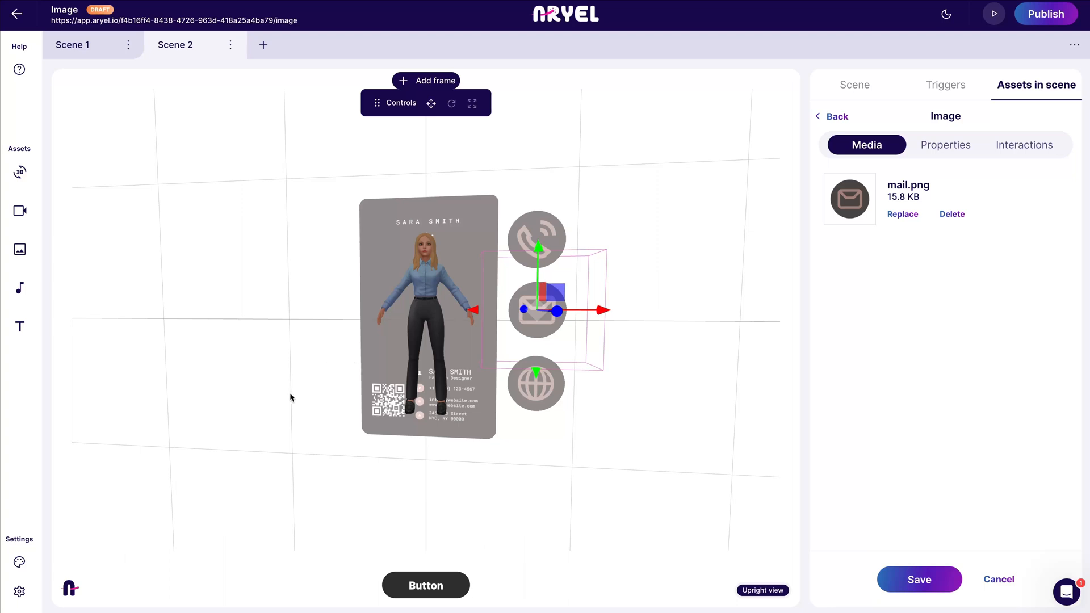
Open the campaign's appearance settings and preview its Loader and Launcher screens
{"action": "left_click", "coordinate": [19, 562]}
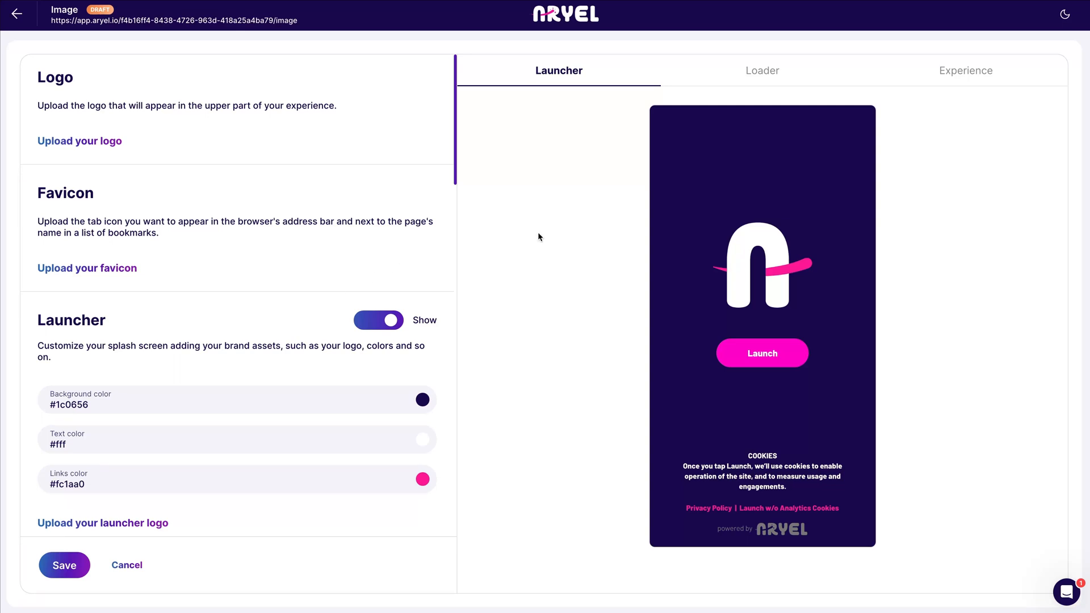
{"action": "left_click", "coordinate": [755, 71]}
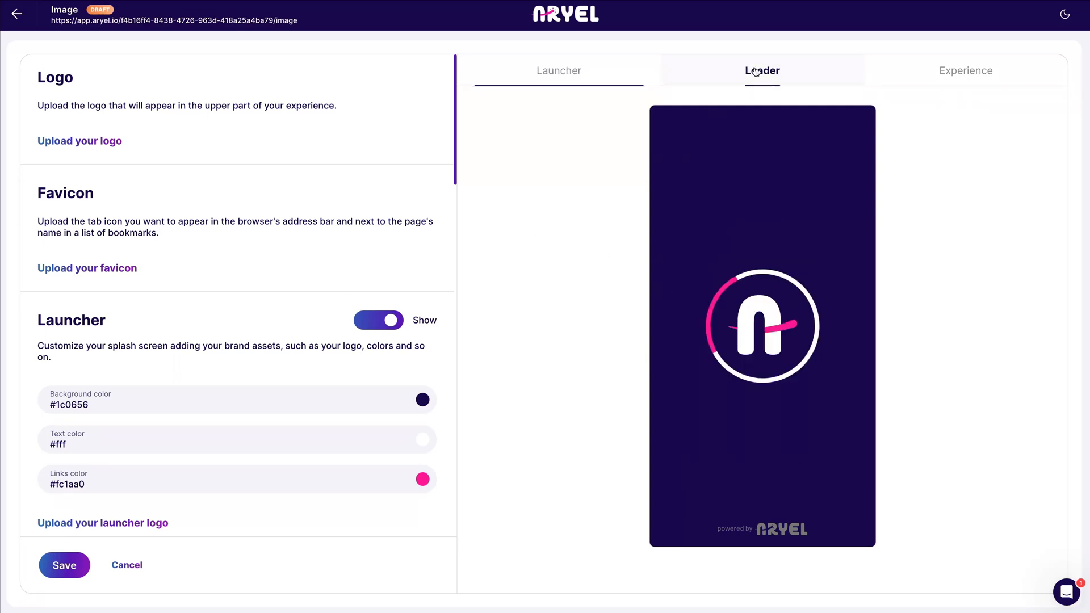
{"action": "left_click", "coordinate": [576, 79]}
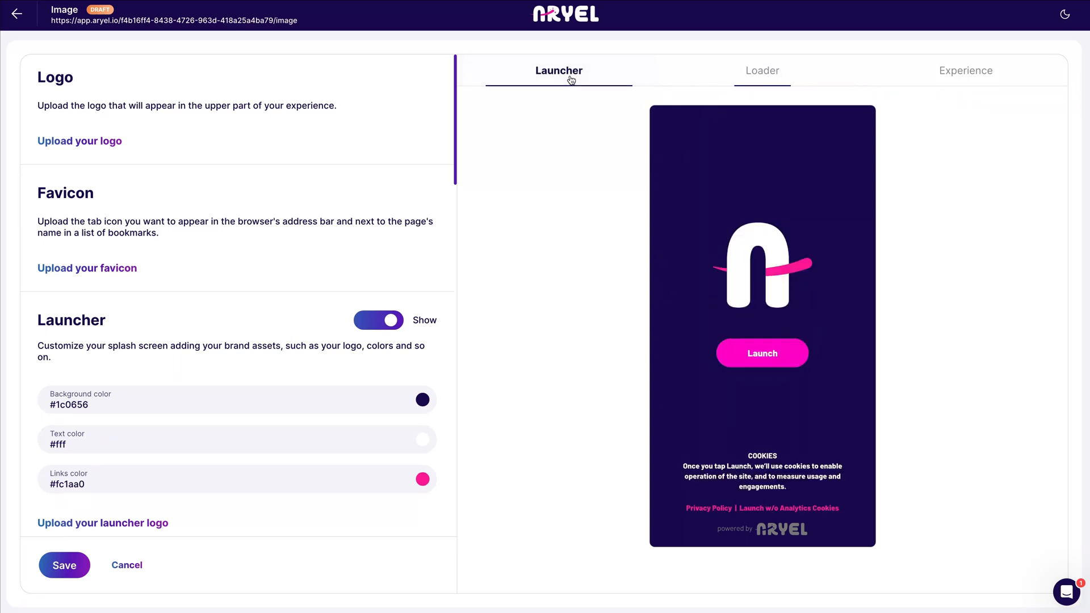
Upload yourbrand-logo.png as the launcher logo
{"action": "scroll", "coordinate": [314, 311], "scroll_direction": "down", "scroll_amount": 2}
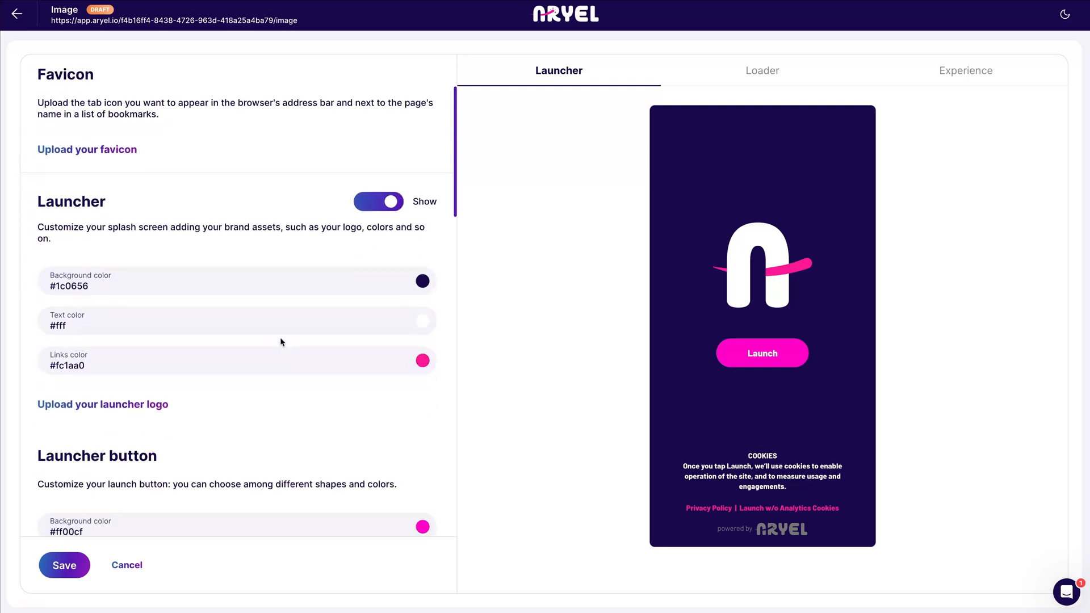
{"action": "scroll", "coordinate": [363, 379], "scroll_direction": "down", "scroll_amount": 1}
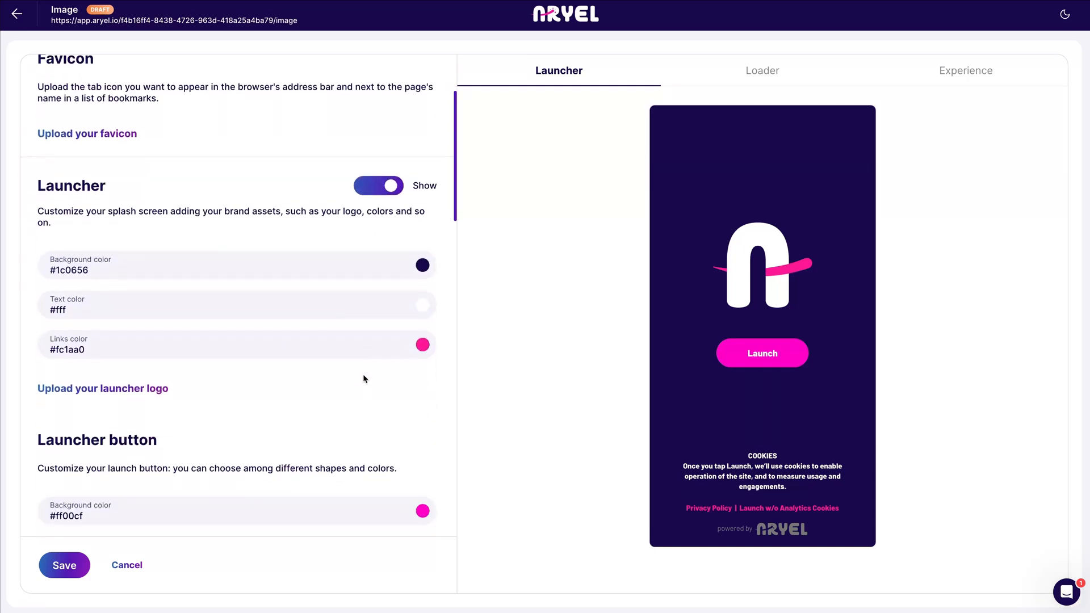
{"action": "scroll", "coordinate": [360, 399], "scroll_direction": "down", "scroll_amount": 1}
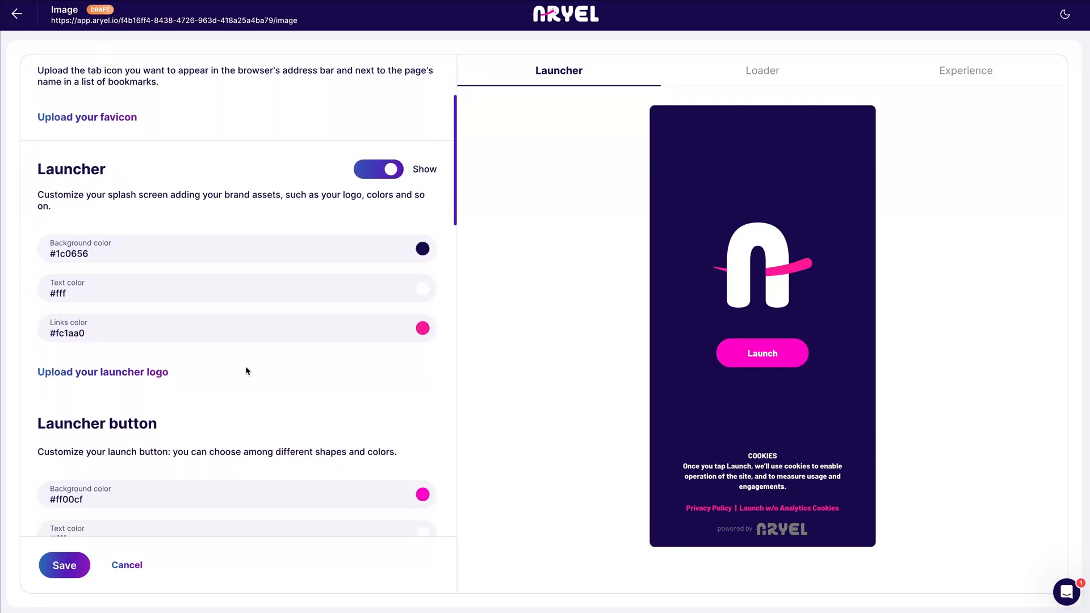
{"action": "left_click", "coordinate": [126, 380]}
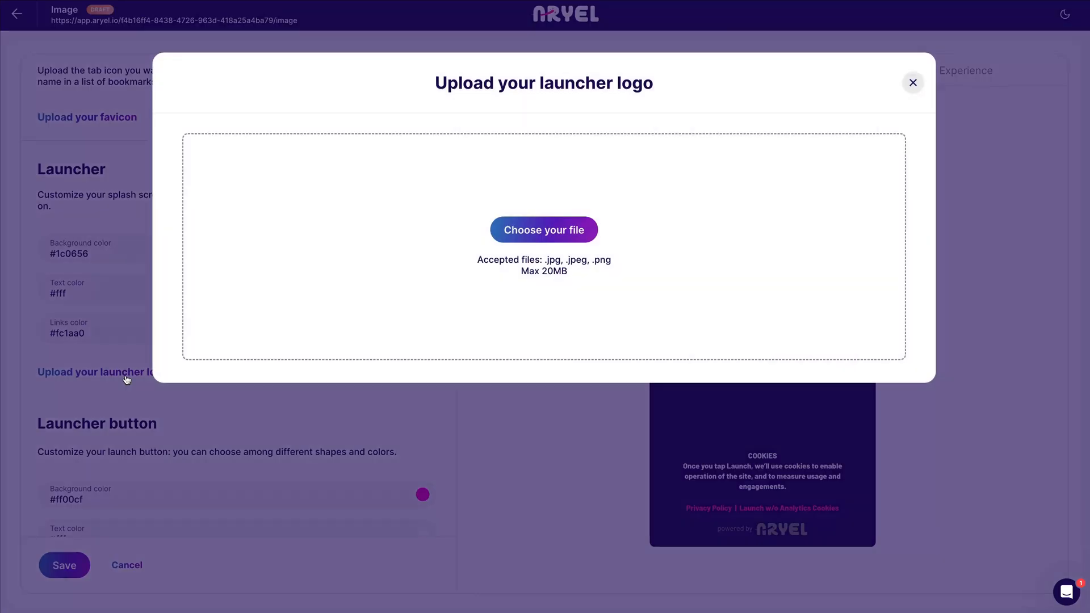
{"action": "left_click", "coordinate": [527, 235]}
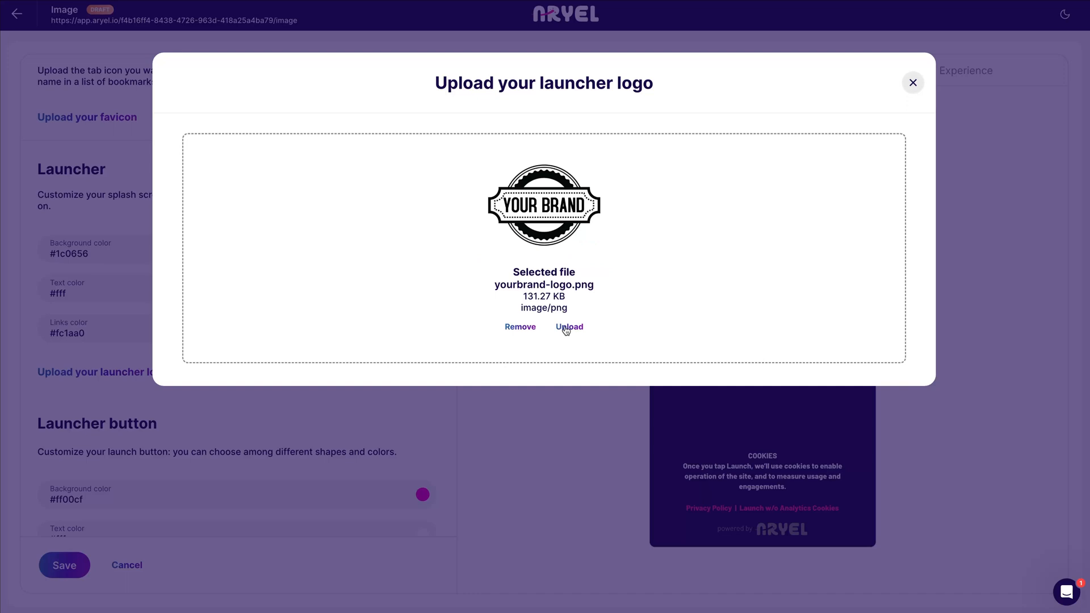
{"action": "left_click", "coordinate": [567, 327]}
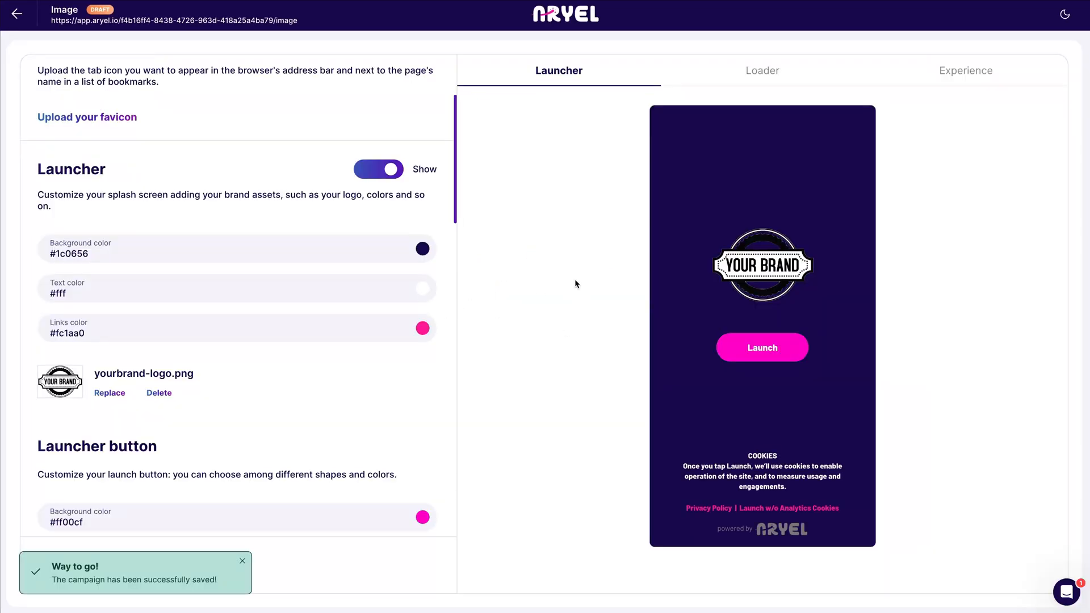
Set the launcher's background color to #ffffff
{"action": "left_click", "coordinate": [422, 250]}
{"action": "left_click_drag", "start_coordinate": [299, 260], "coordinate": [271, 236]}
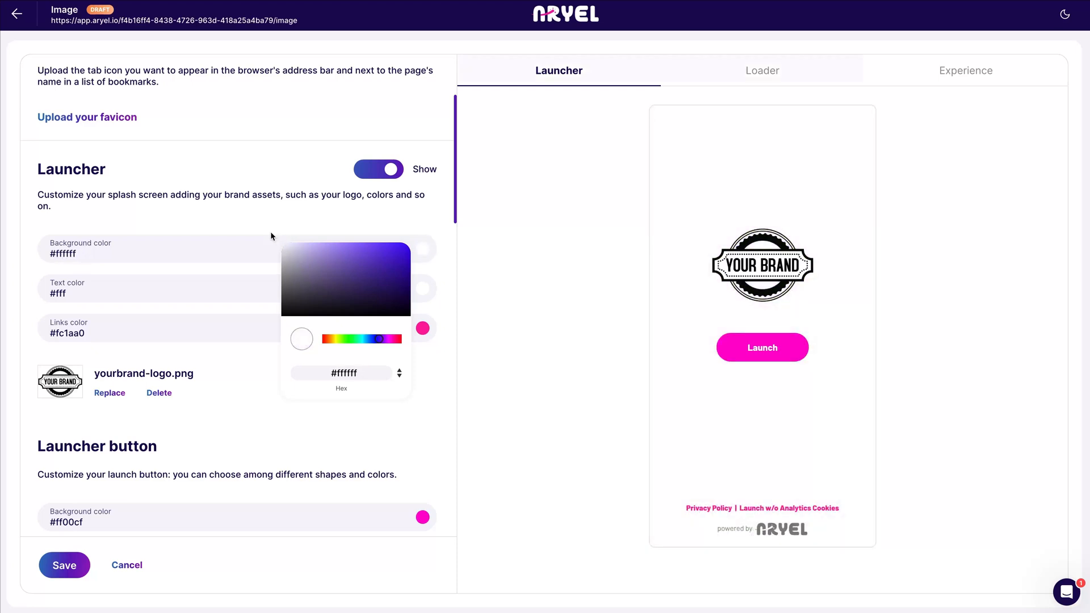
{"action": "left_click", "coordinate": [473, 264]}
Set both the launcher's text color and its links color to #000000
{"action": "left_click", "coordinate": [421, 289]}
{"action": "left_click", "coordinate": [374, 333]}
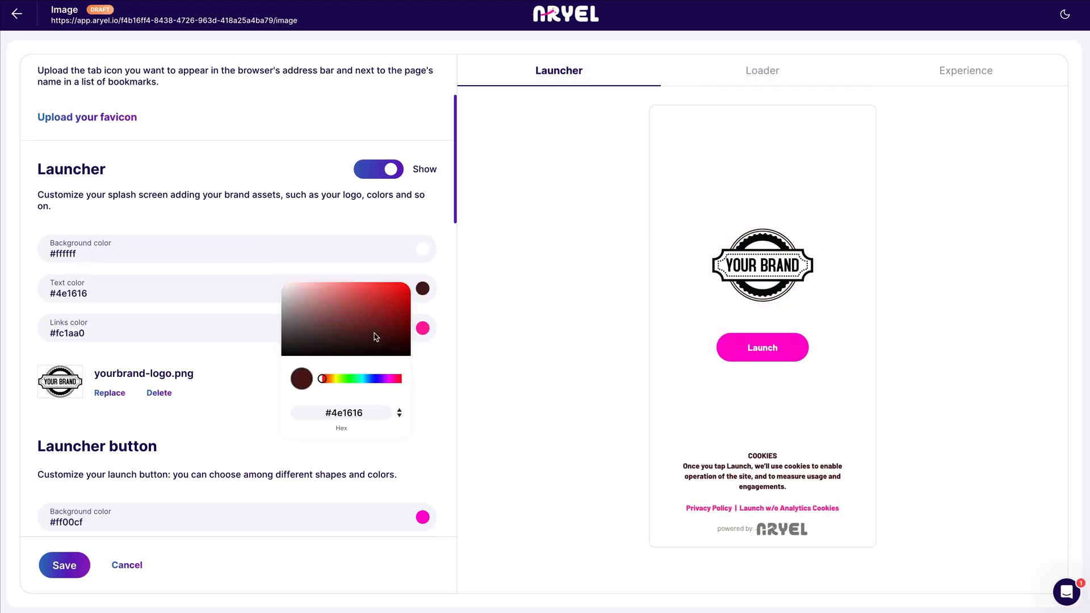
{"action": "left_click_drag", "start_coordinate": [374, 337], "coordinate": [398, 396]}
{"action": "left_click", "coordinate": [485, 340]}
{"action": "left_click", "coordinate": [423, 329]}
{"action": "left_click", "coordinate": [462, 270]}
Set the launcher button's background color to #000000 and its text color to #ffffff
{"action": "scroll", "coordinate": [394, 272], "scroll_direction": "down", "scroll_amount": 4}
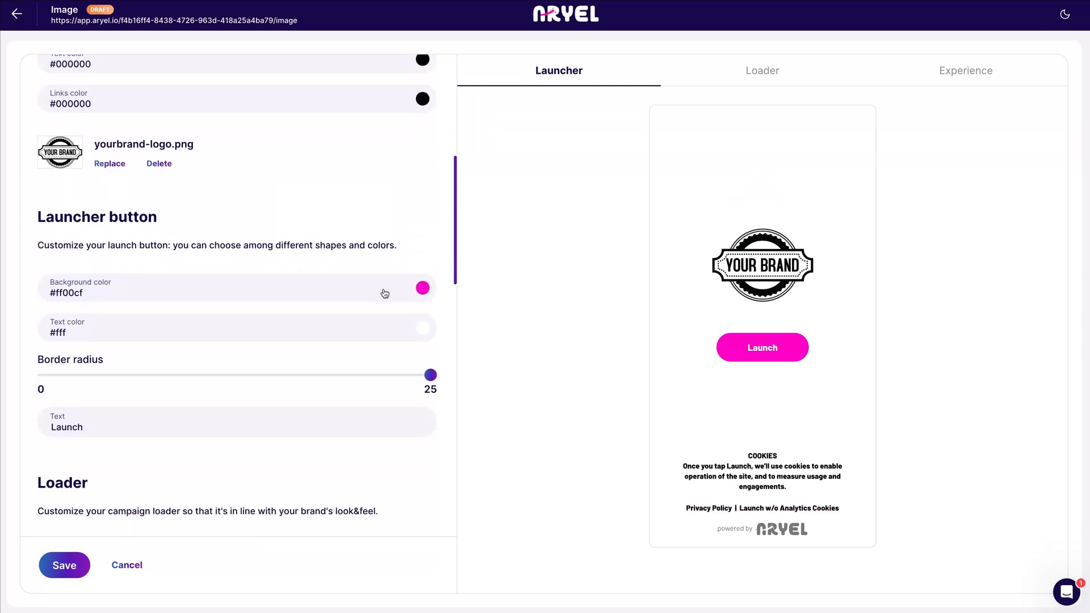
{"action": "left_click", "coordinate": [422, 287]}
{"action": "left_click_drag", "start_coordinate": [390, 335], "coordinate": [489, 356]}
{"action": "left_click", "coordinate": [489, 356]}
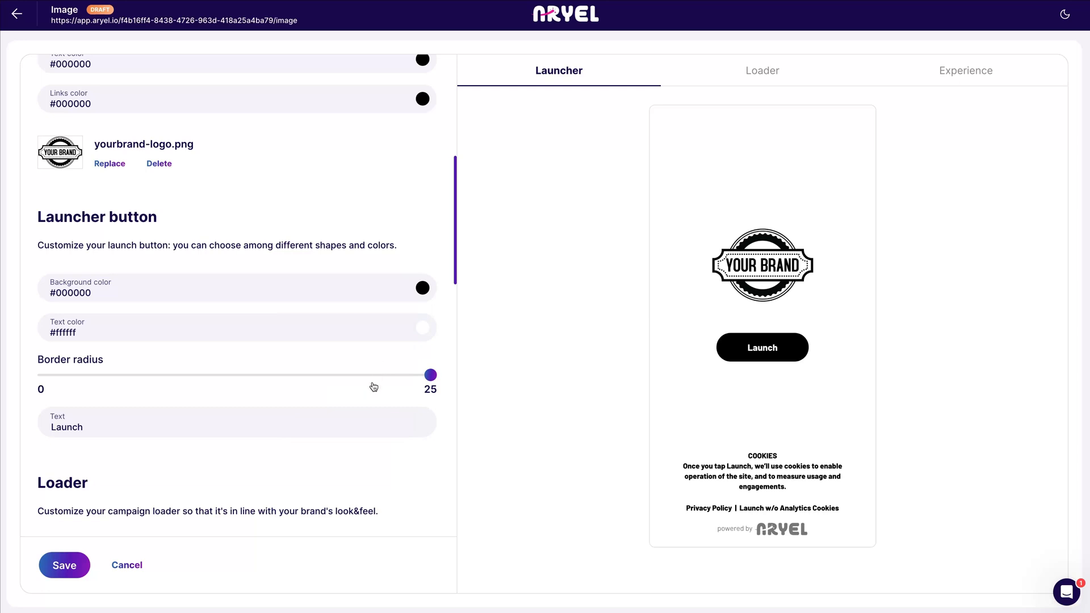
Show the loader preview and set the loader's spinner bar color to black
{"action": "left_click", "coordinate": [745, 76]}
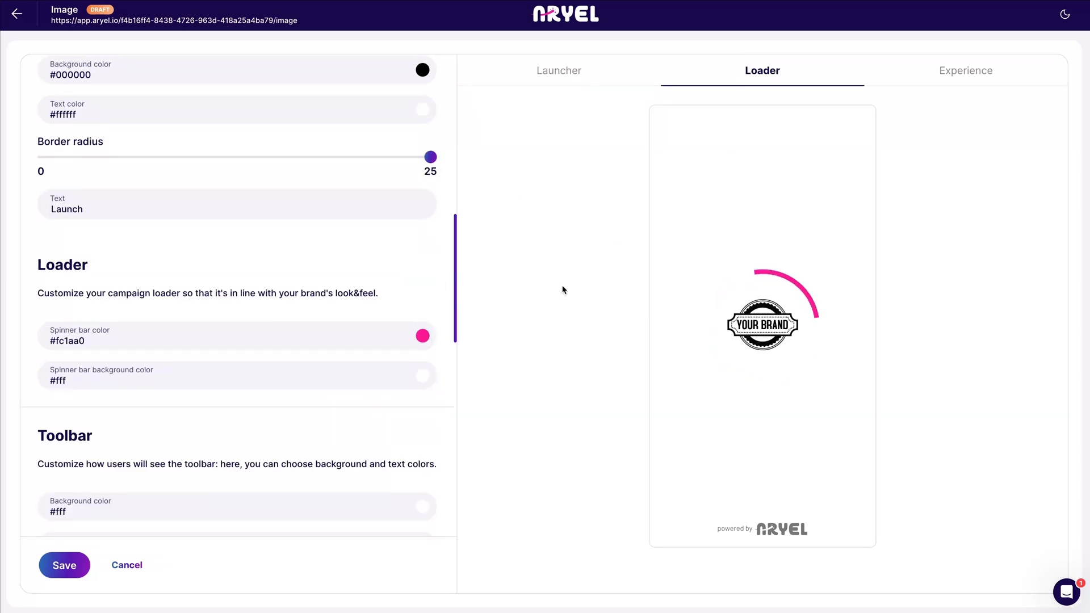
{"action": "left_click", "coordinate": [423, 336]}
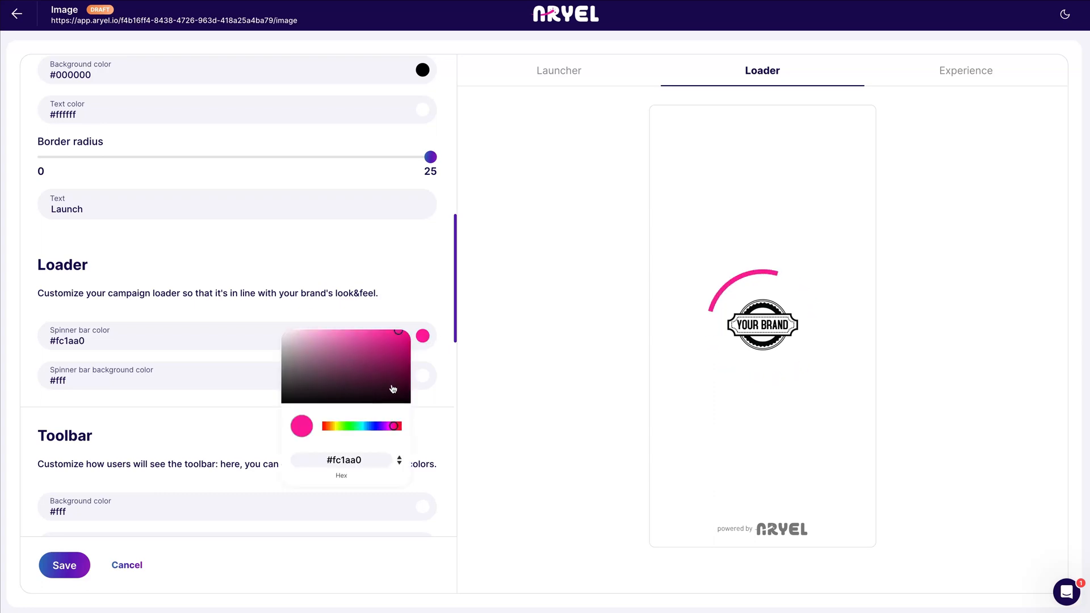
{"action": "left_click_drag", "start_coordinate": [394, 389], "coordinate": [421, 414]}
{"action": "left_click", "coordinate": [492, 399]}
Enable the option that removes 'Powered by Aryel' from the campaign
{"action": "scroll", "coordinate": [250, 448], "scroll_direction": "down", "scroll_amount": 10}
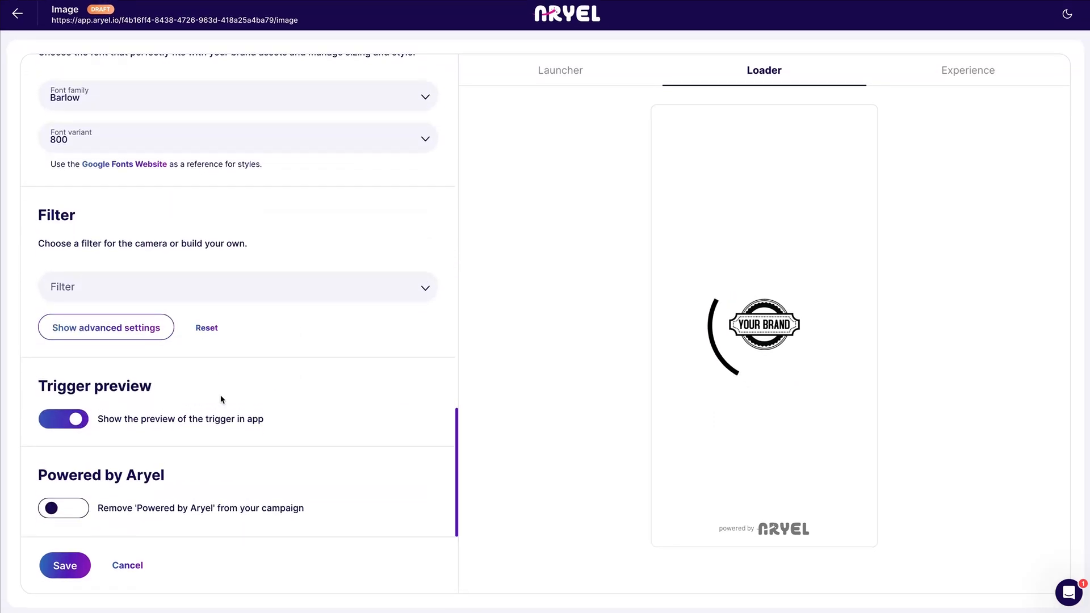
{"action": "left_click", "coordinate": [71, 510]}
{"action": "left_click", "coordinate": [72, 509]}
{"action": "left_click", "coordinate": [76, 509]}
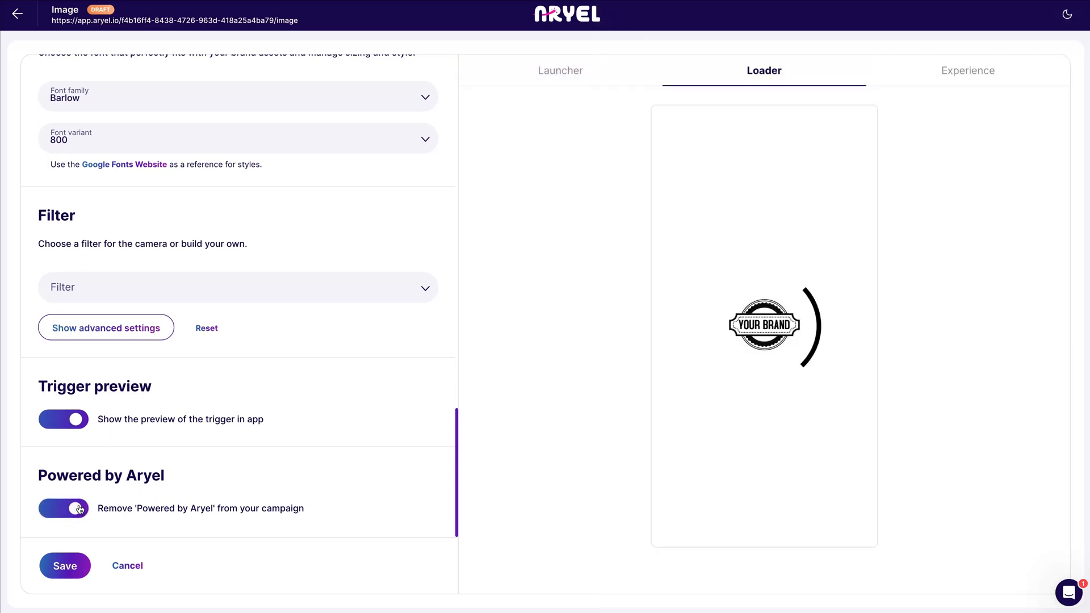
Switch the in-app trigger preview off and back on, and save the appearance settings
{"action": "left_click", "coordinate": [77, 425]}
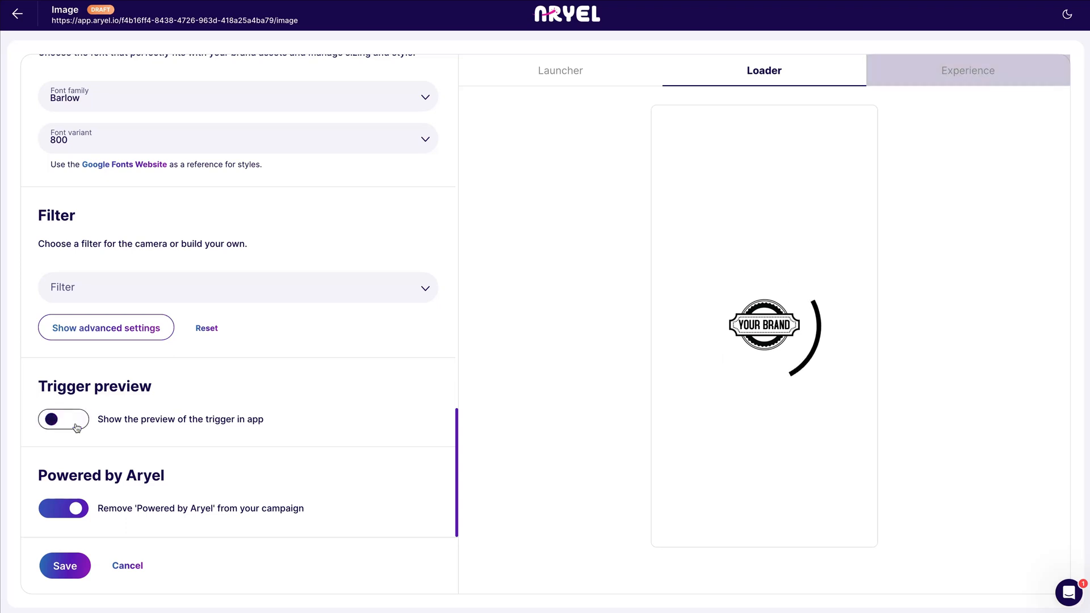
{"action": "left_click", "coordinate": [77, 425]}
{"action": "left_click", "coordinate": [77, 425]}
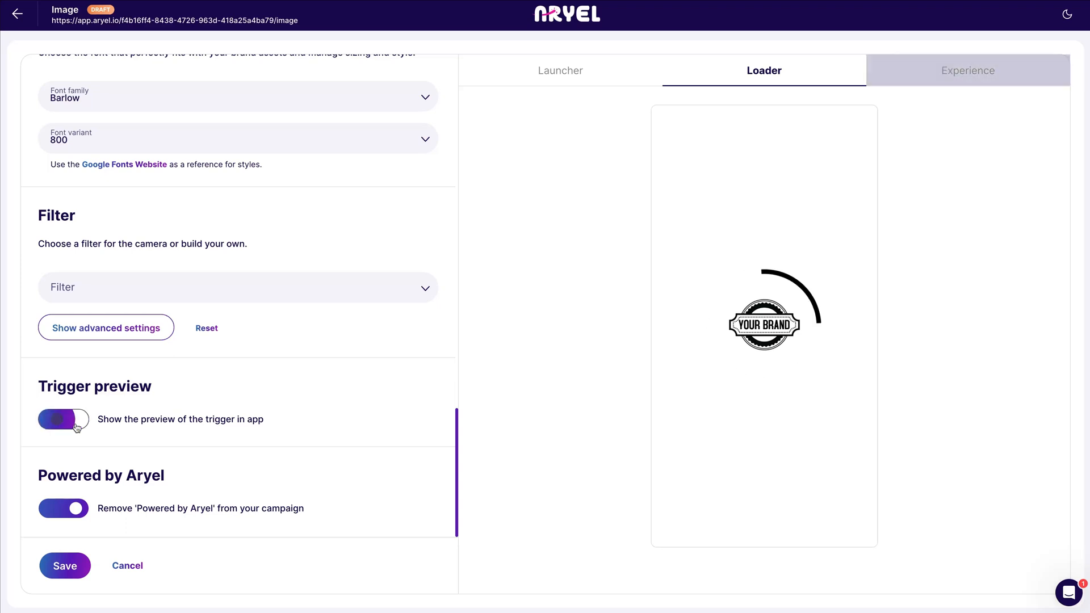
{"action": "left_click", "coordinate": [76, 425]}
{"action": "left_click", "coordinate": [70, 556]}
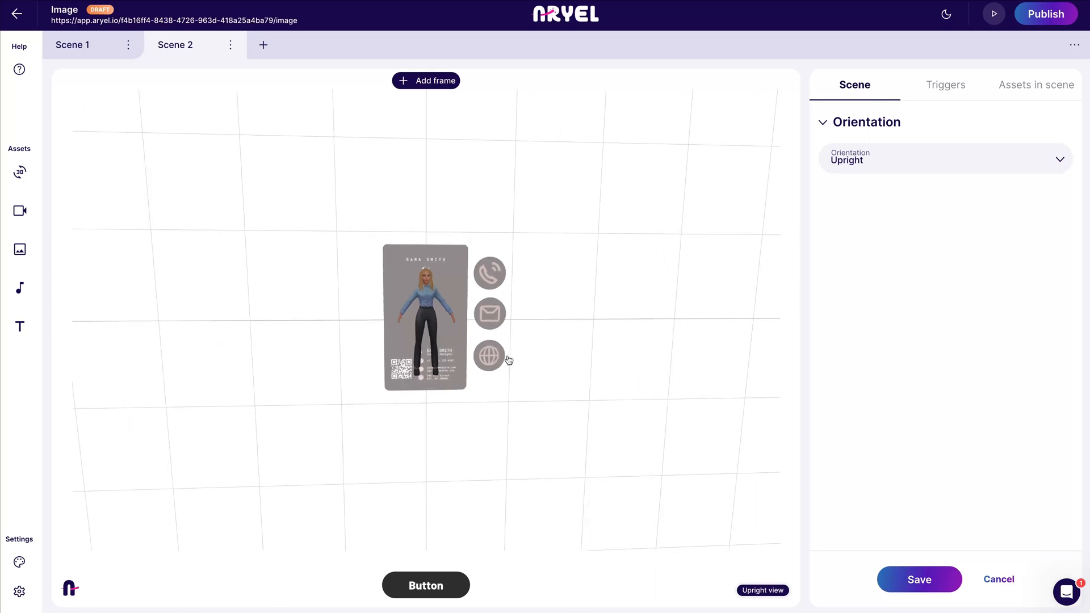
Select the web icon in Scene 2 and publish the campaign with the slug image
{"action": "left_click", "coordinate": [507, 358]}
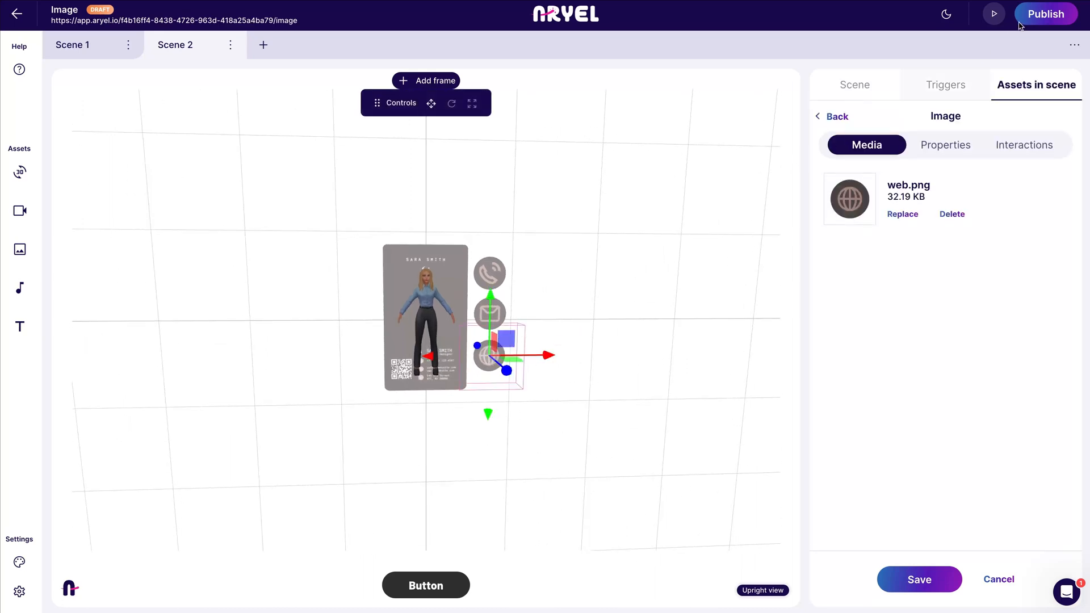
{"action": "left_click", "coordinate": [1034, 15]}
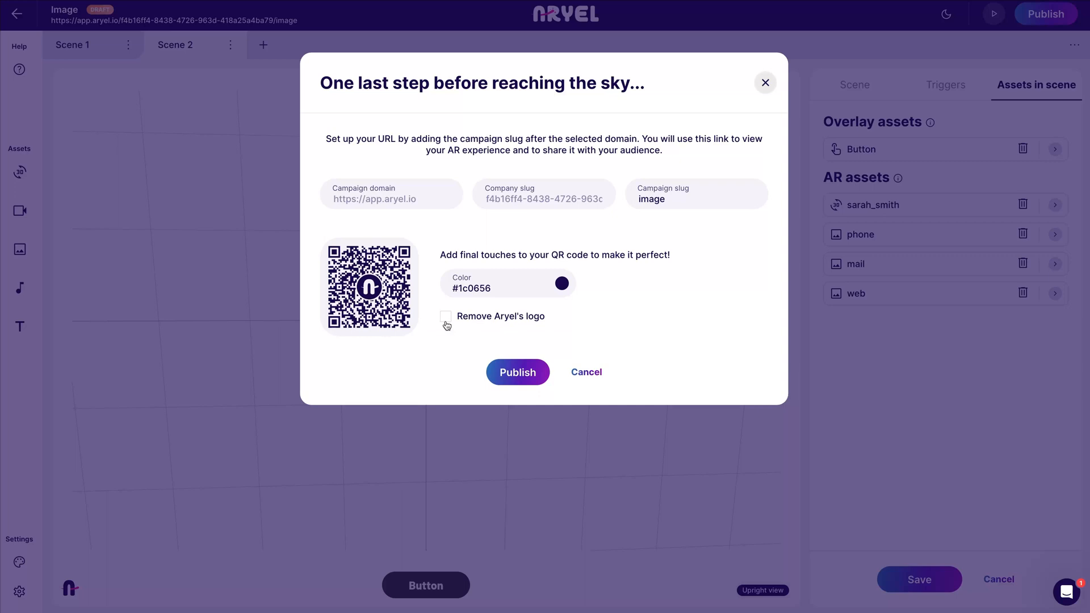
{"action": "left_click", "coordinate": [511, 374]}
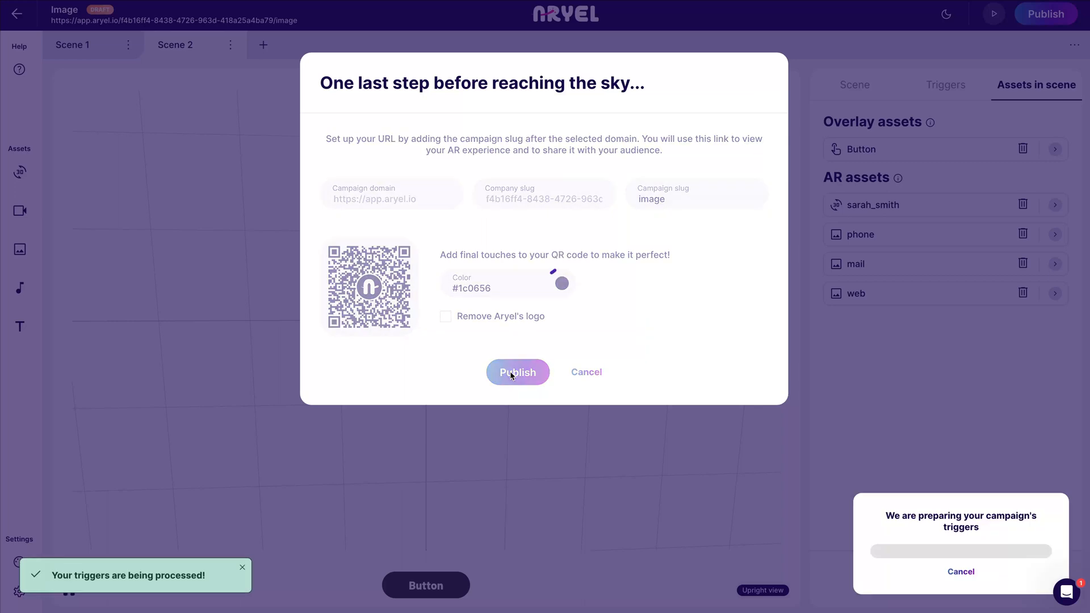